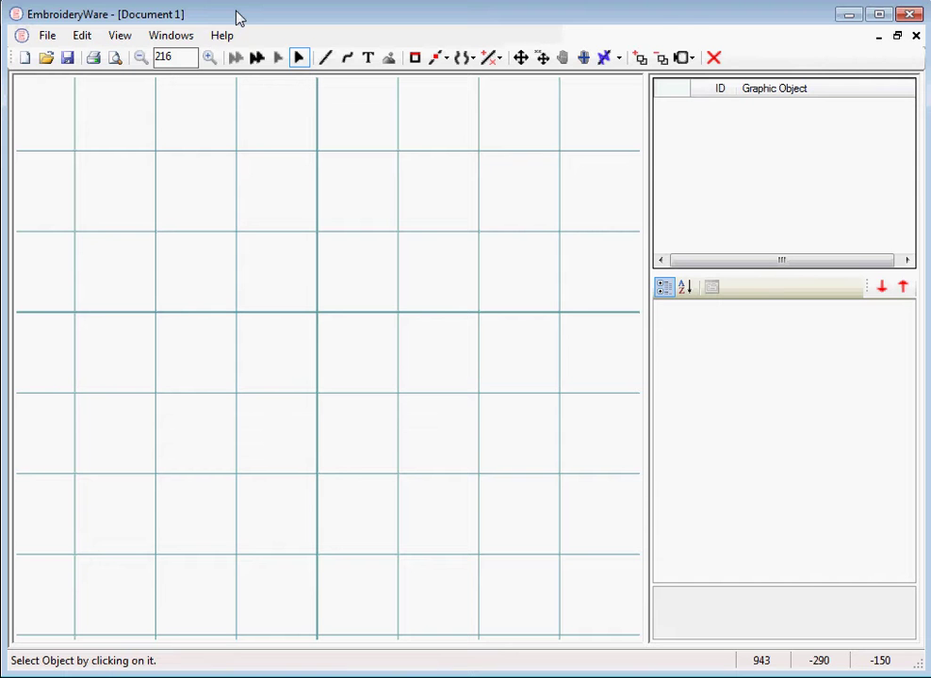
Draw a closed triangle with the Line tool and end the drawing as one object.
{"action": "left_click", "coordinate": [326, 58]}
{"action": "left_click", "coordinate": [301, 214]}
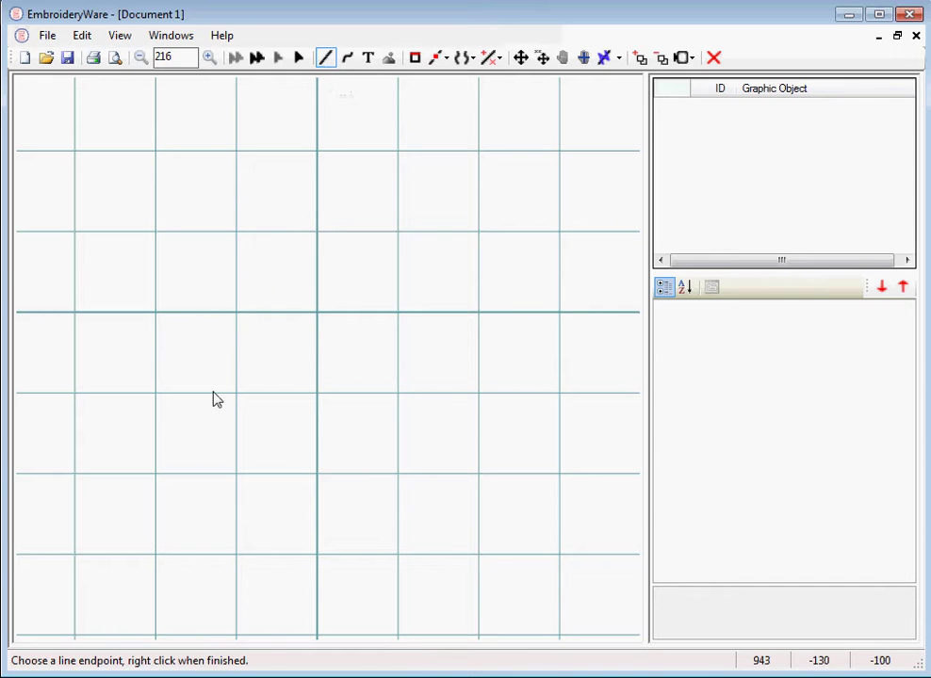
{"action": "left_click", "coordinate": [212, 393]}
{"action": "left_click", "coordinate": [349, 481]}
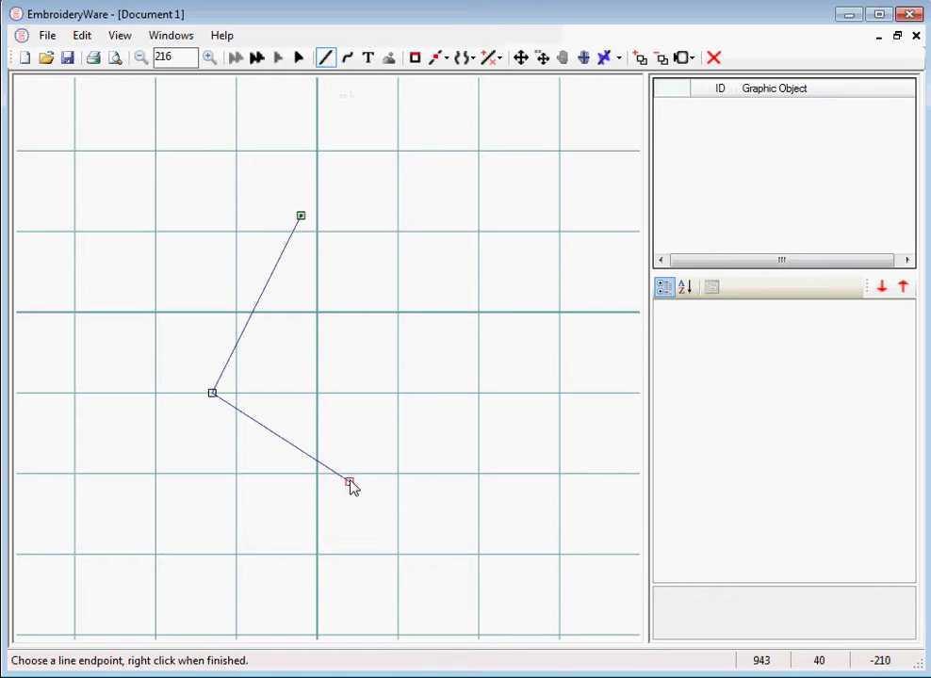
{"action": "left_click", "coordinate": [304, 223]}
{"action": "right_click", "coordinate": [303, 224]}
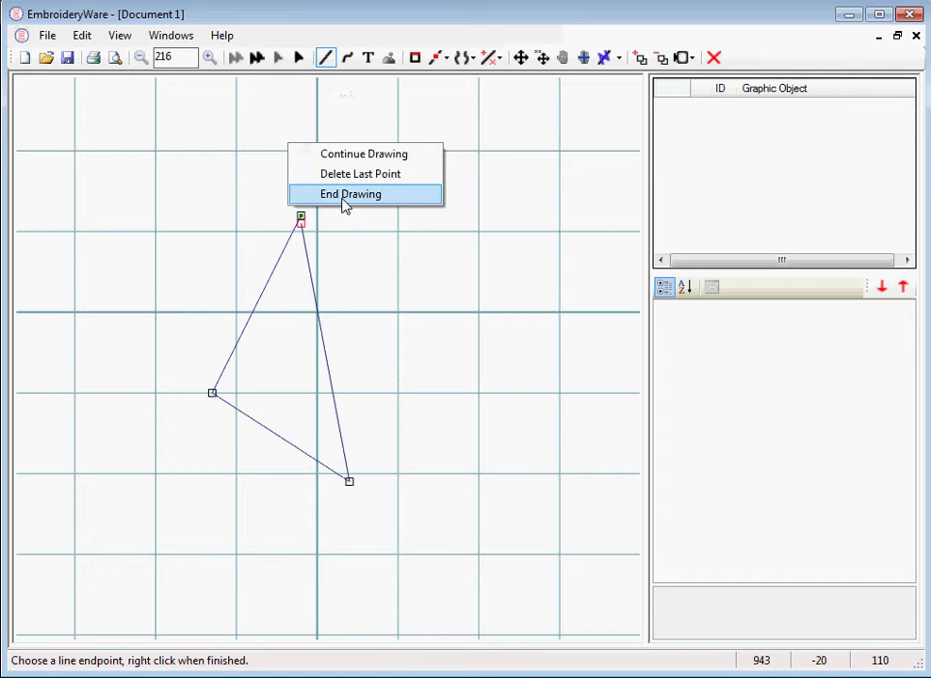
{"action": "left_click", "coordinate": [344, 198]}
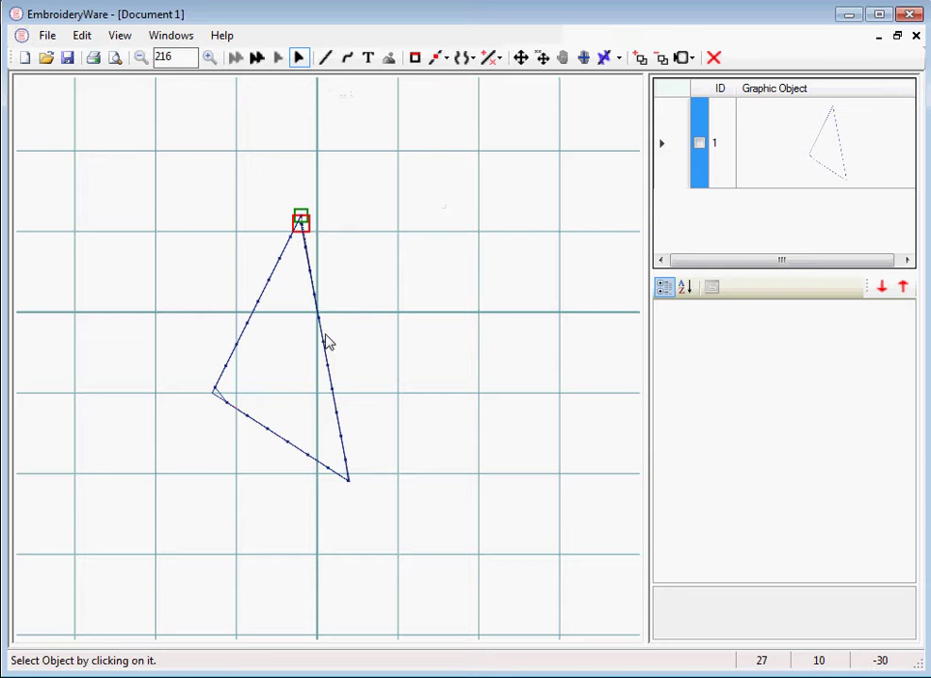
Change the selected triangle's stitch type from Single to Fill and zoom in to inspect it.
{"action": "left_click", "coordinate": [325, 339]}
{"action": "left_click", "coordinate": [900, 530]}
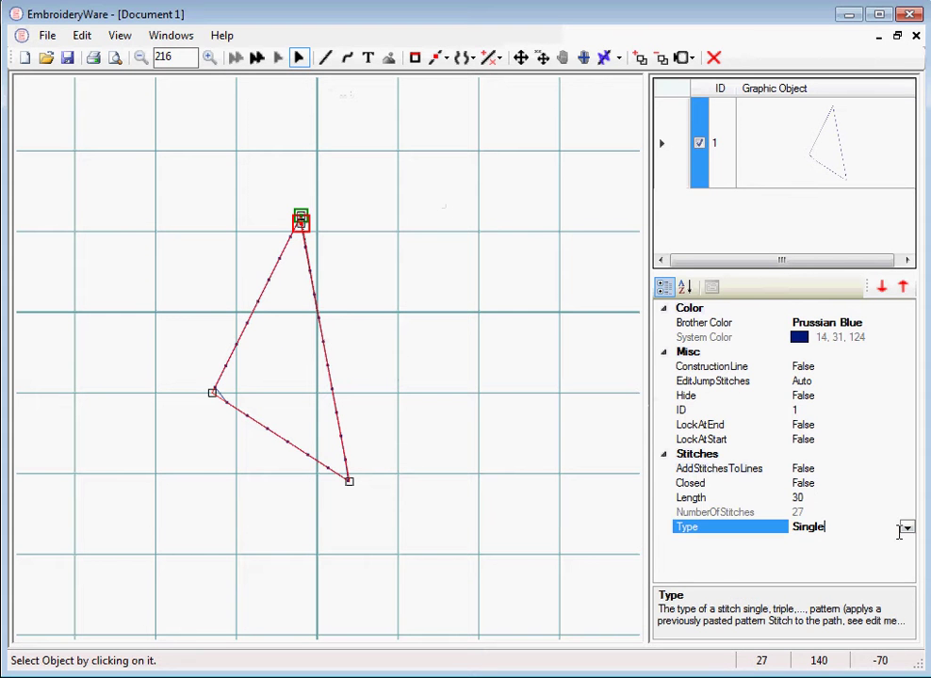
{"action": "left_click", "coordinate": [907, 527]}
{"action": "scroll", "coordinate": [906, 491], "scroll_direction": "down", "scroll_amount": 2}
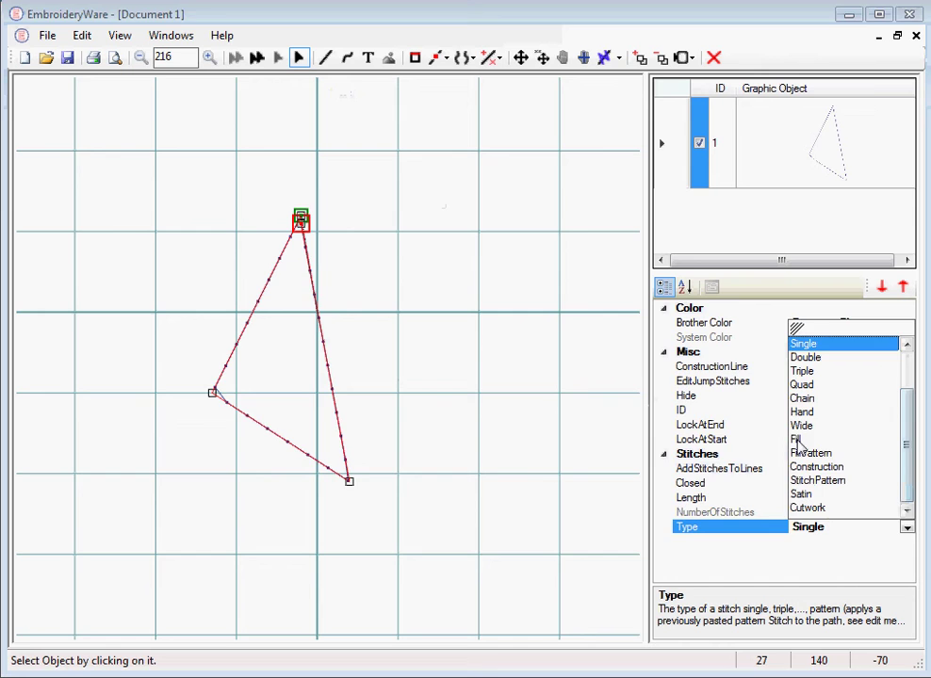
{"action": "left_click", "coordinate": [796, 440]}
{"action": "scroll", "coordinate": [453, 396], "scroll_direction": "up", "scroll_amount": 1}
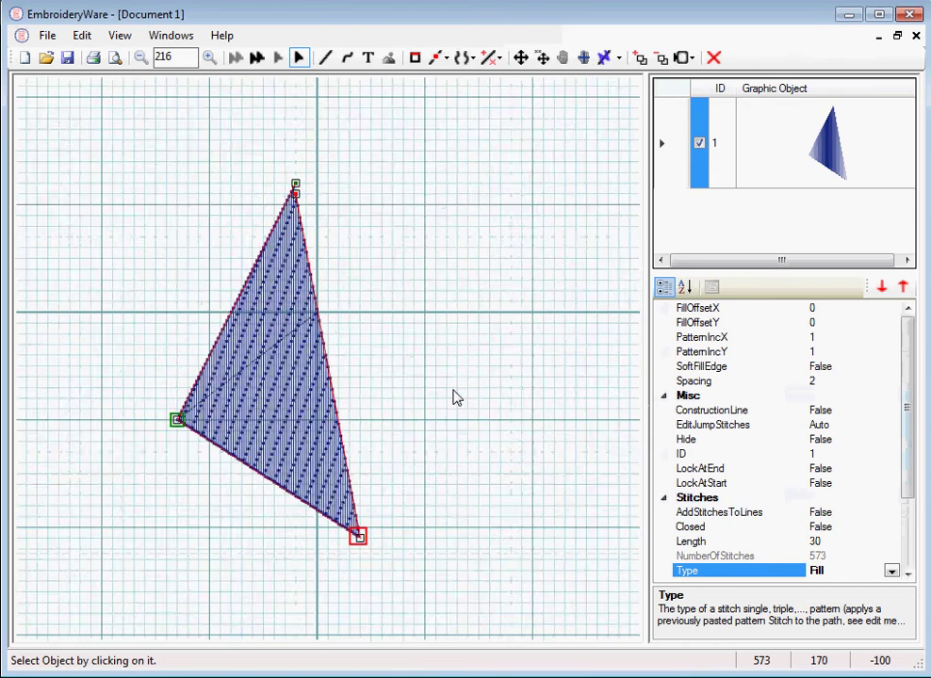
{"action": "scroll", "coordinate": [447, 303], "scroll_direction": "up", "scroll_amount": 1}
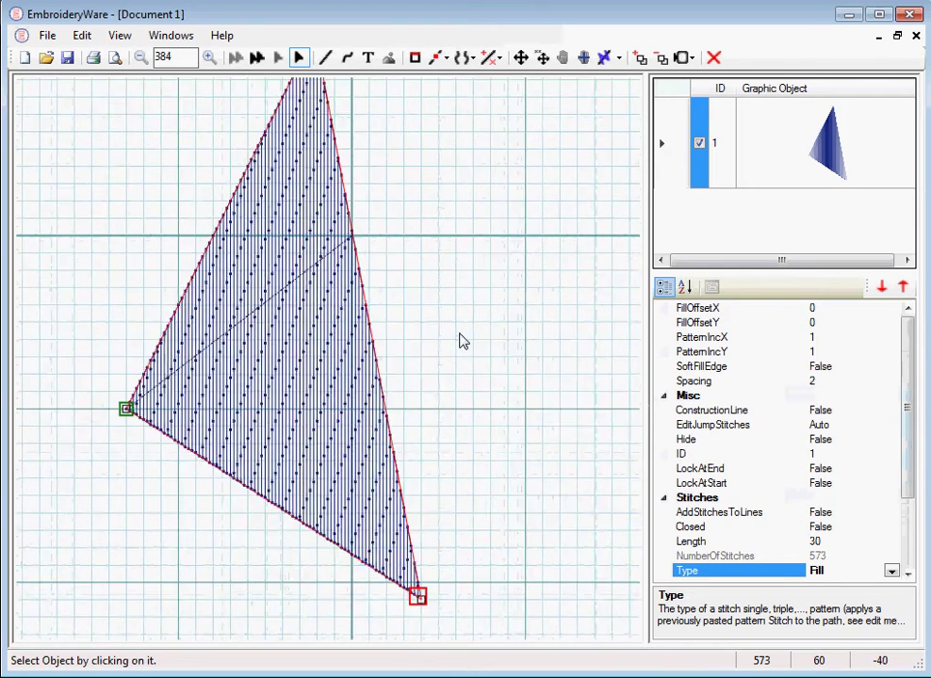
{"action": "scroll", "coordinate": [461, 341], "scroll_direction": "up", "scroll_amount": 1}
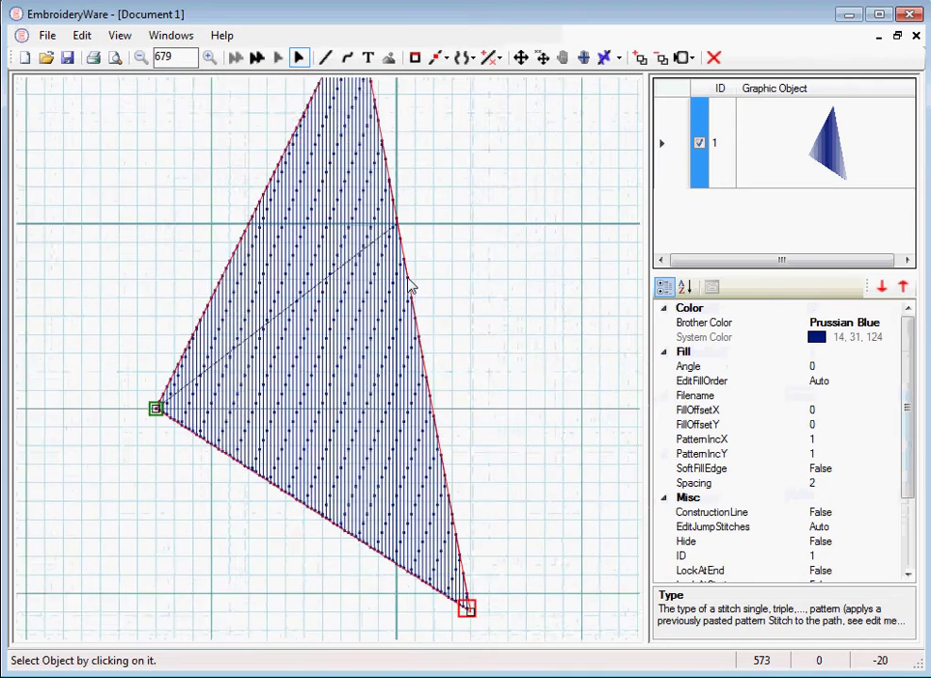
{"action": "scroll", "coordinate": [405, 286], "scroll_direction": "down", "scroll_amount": 1}
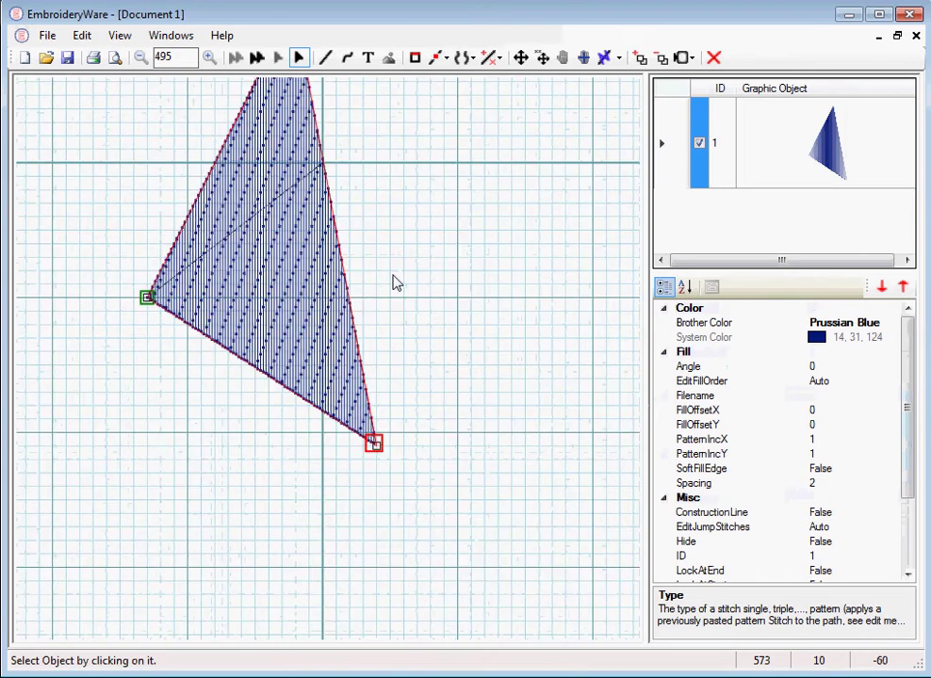
{"action": "scroll", "coordinate": [434, 397], "scroll_direction": "down", "scroll_amount": 1}
{"action": "scroll", "coordinate": [436, 383], "scroll_direction": "up", "scroll_amount": 1}
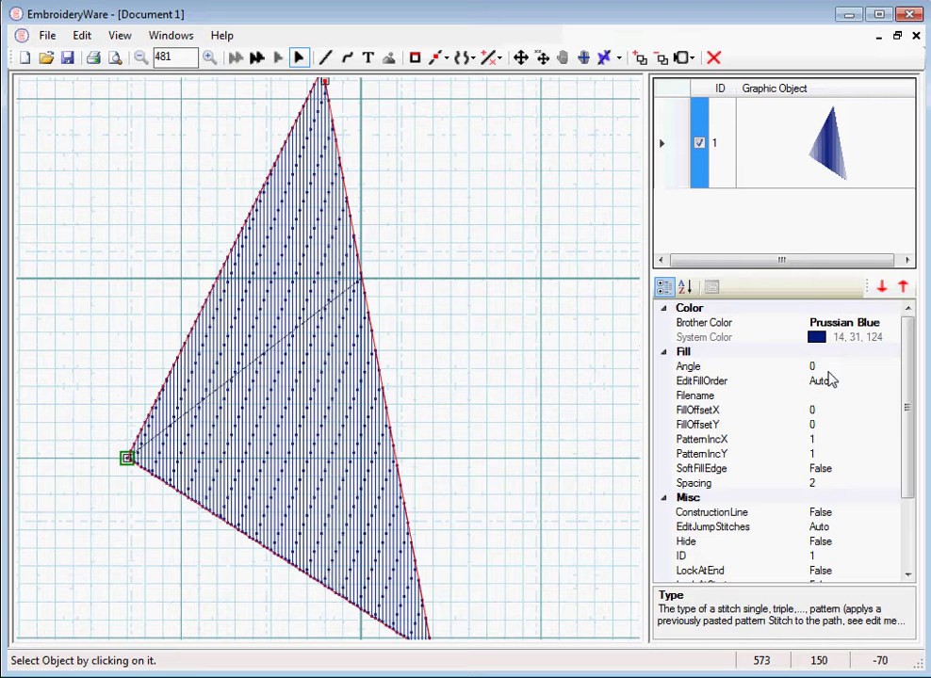
Set the triangle's fill angle to 45 degrees.
{"action": "left_click", "coordinate": [828, 373]}
{"action": "left_click", "coordinate": [816, 367]}
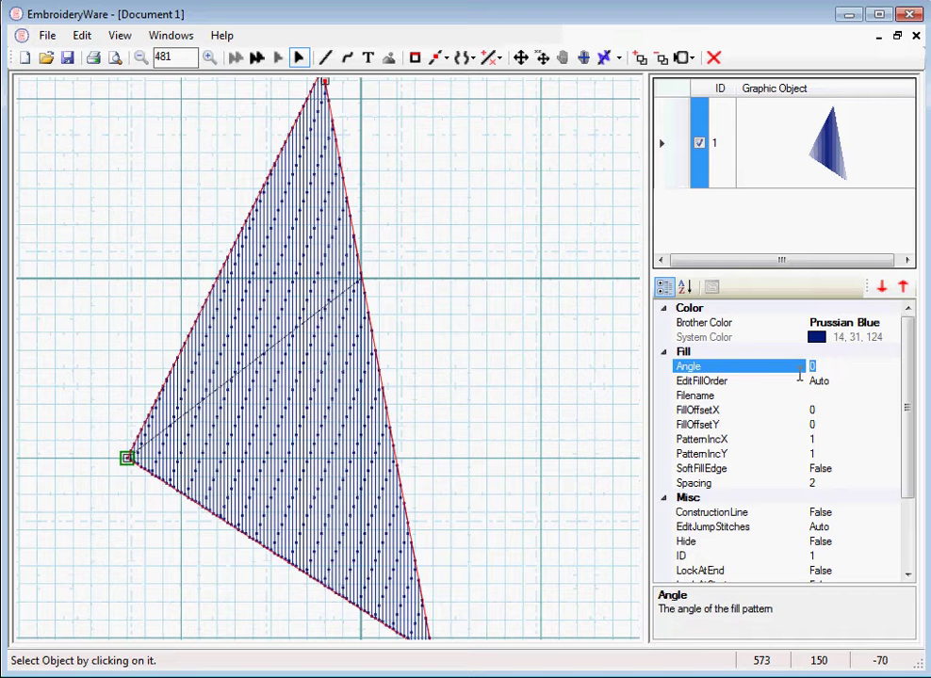
{"action": "type", "text": "45"}
{"action": "key", "text": "Return"}
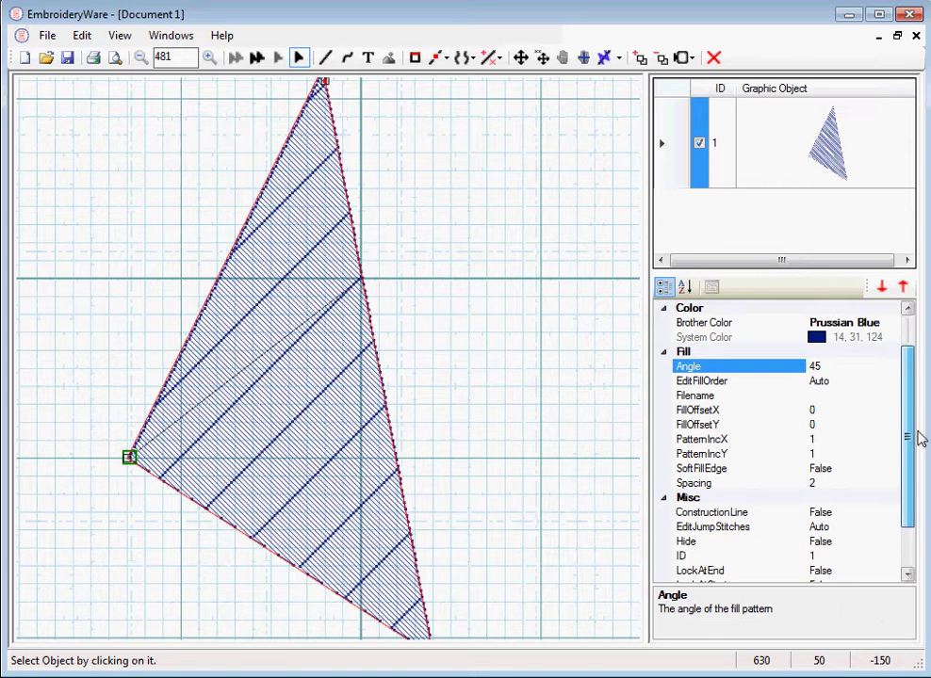
Try stitch lengths 45 and 35, finally setting the stitch length to 60.
{"action": "left_click_drag", "start_coordinate": [919, 438], "coordinate": [920, 511]}
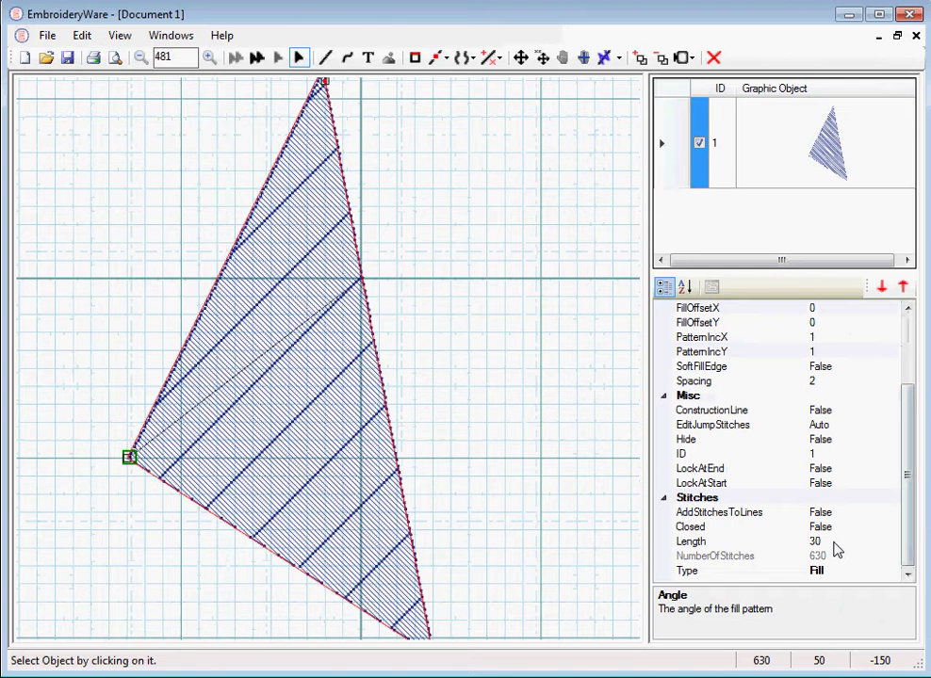
{"action": "left_click", "coordinate": [834, 543]}
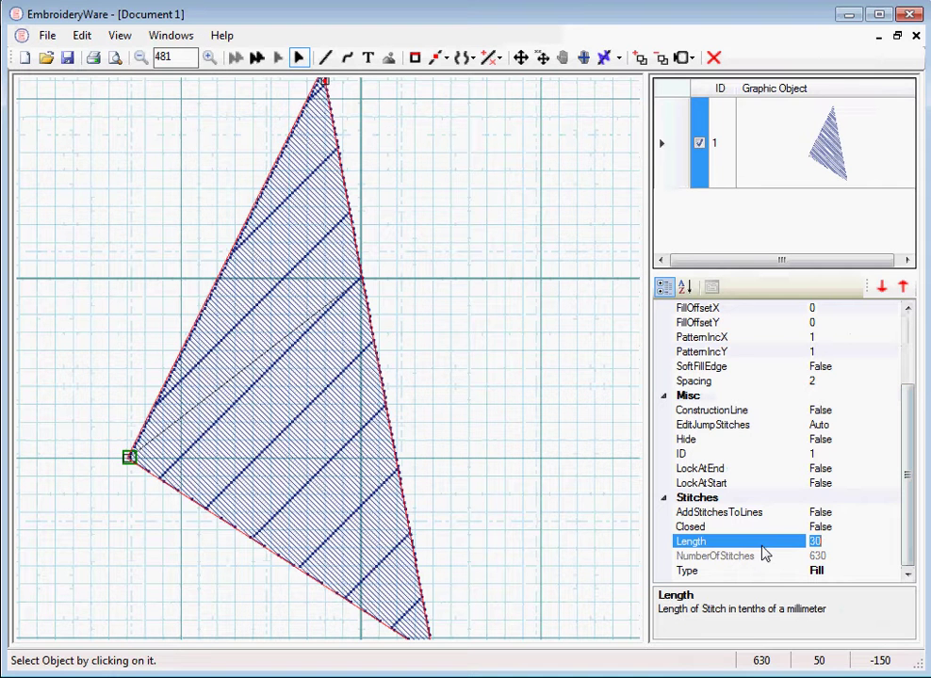
{"action": "type", "text": "45"}
{"action": "key", "text": "Return"}
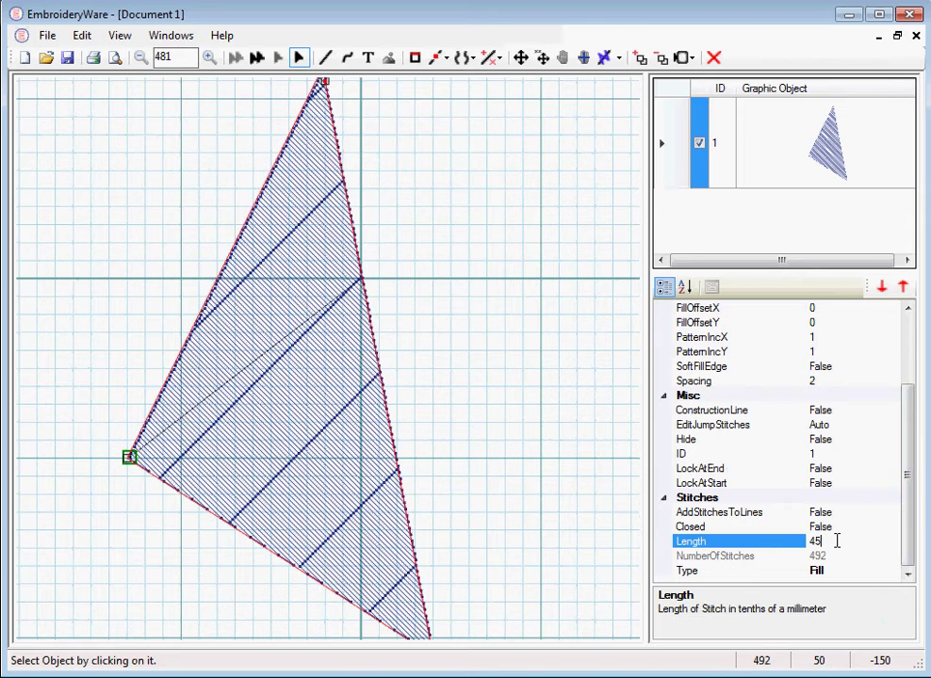
{"action": "double_click", "coordinate": [835, 541]}
{"action": "type", "text": "35"}
{"action": "key", "text": "Return"}
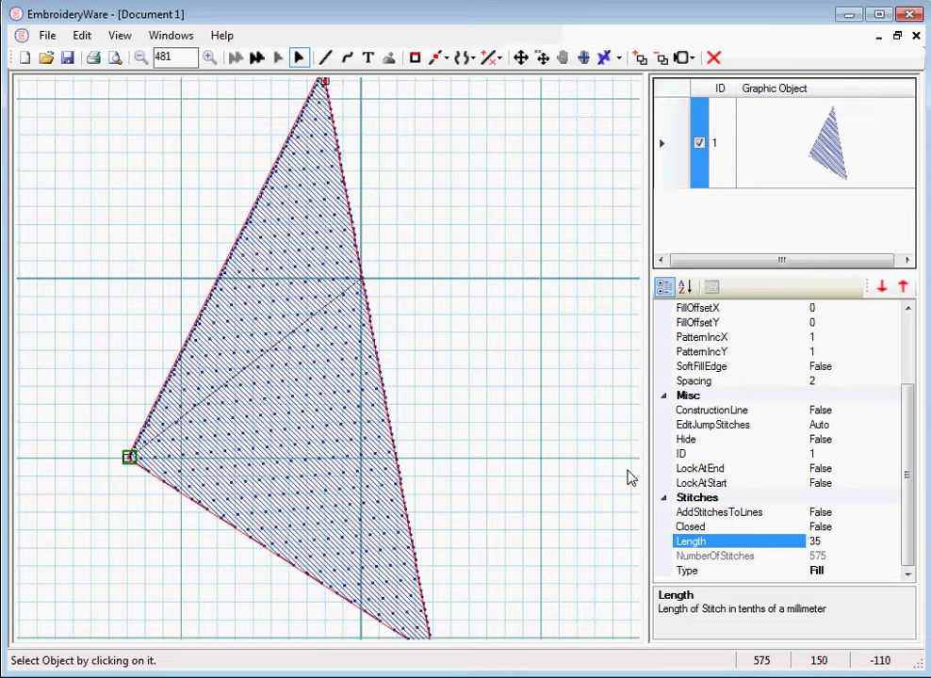
{"action": "double_click", "coordinate": [754, 544]}
{"action": "type", "text": "60"}
{"action": "key", "text": "Return"}
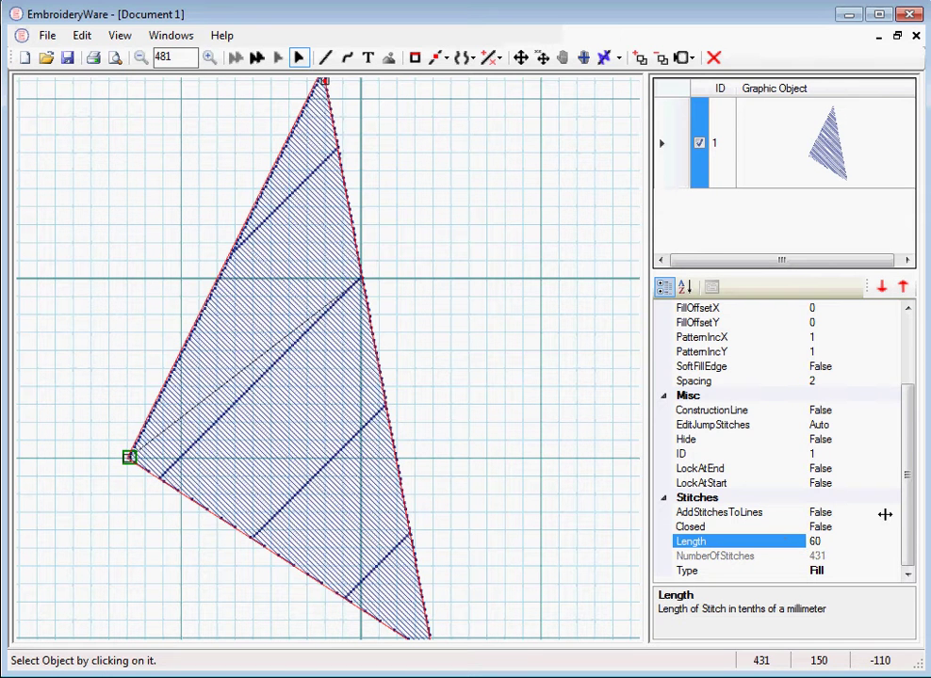
{"action": "left_click_drag", "start_coordinate": [908, 437], "coordinate": [908, 371]}
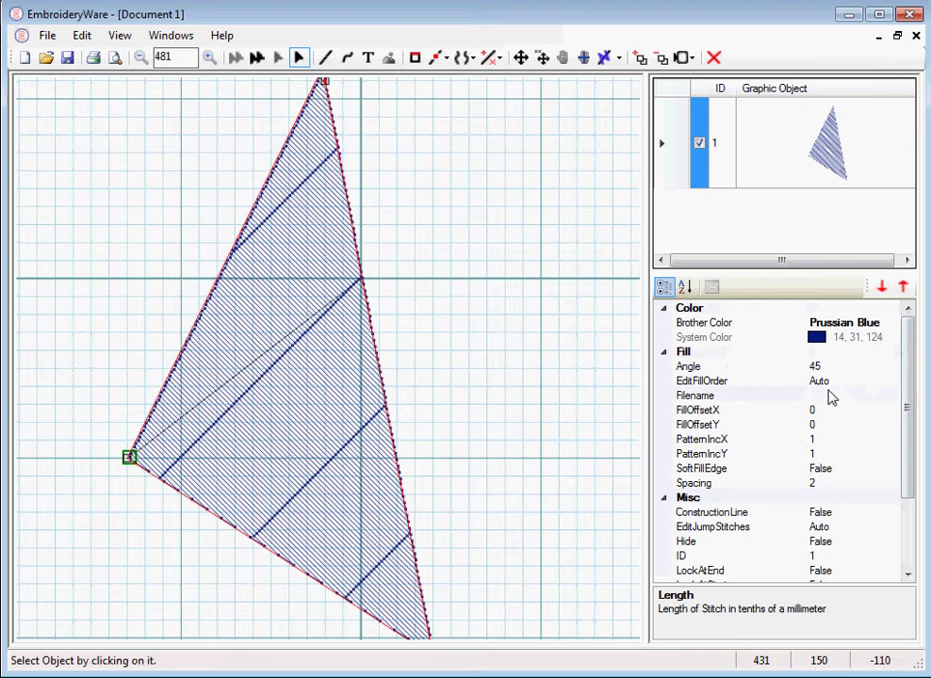
Assign C:\EmbroideryWare 1_0_0_24\DefaultFillPattern.filpat as the fill pattern file.
{"action": "left_click", "coordinate": [826, 397]}
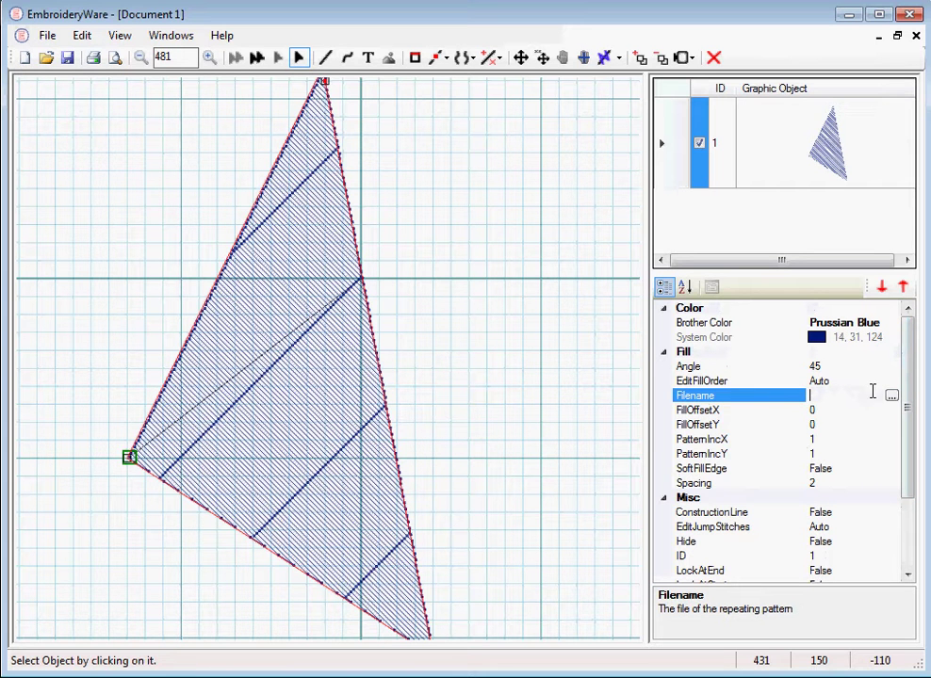
{"action": "left_click", "coordinate": [890, 397]}
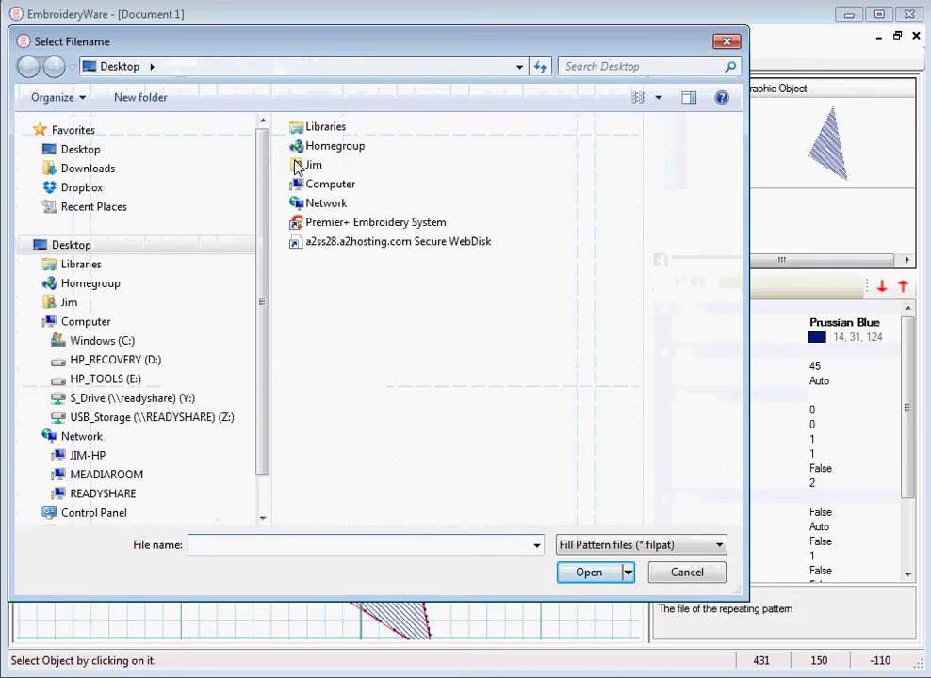
{"action": "left_click", "coordinate": [105, 341]}
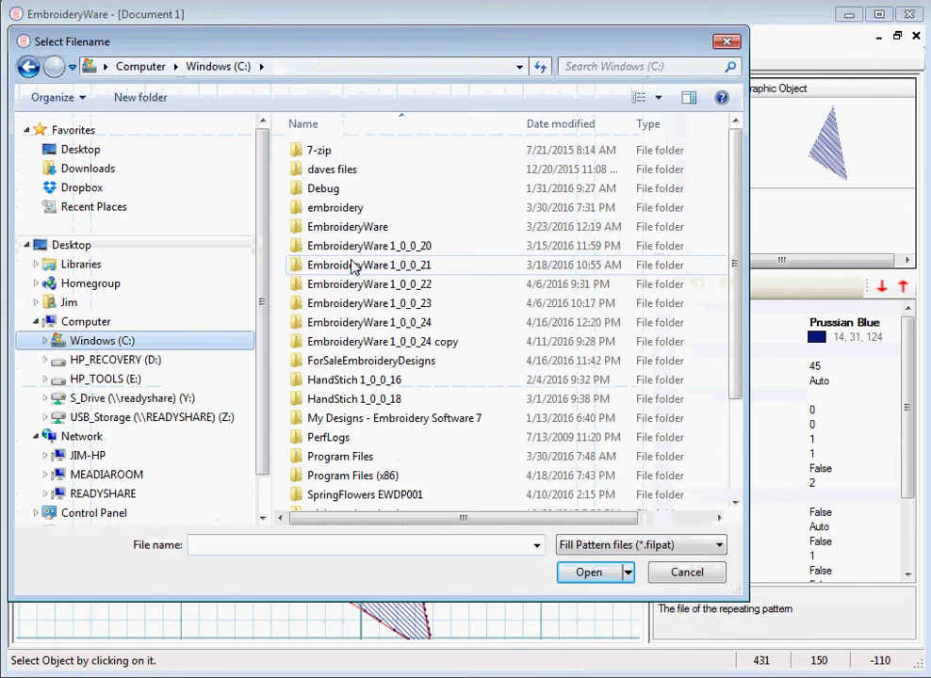
{"action": "double_click", "coordinate": [343, 326]}
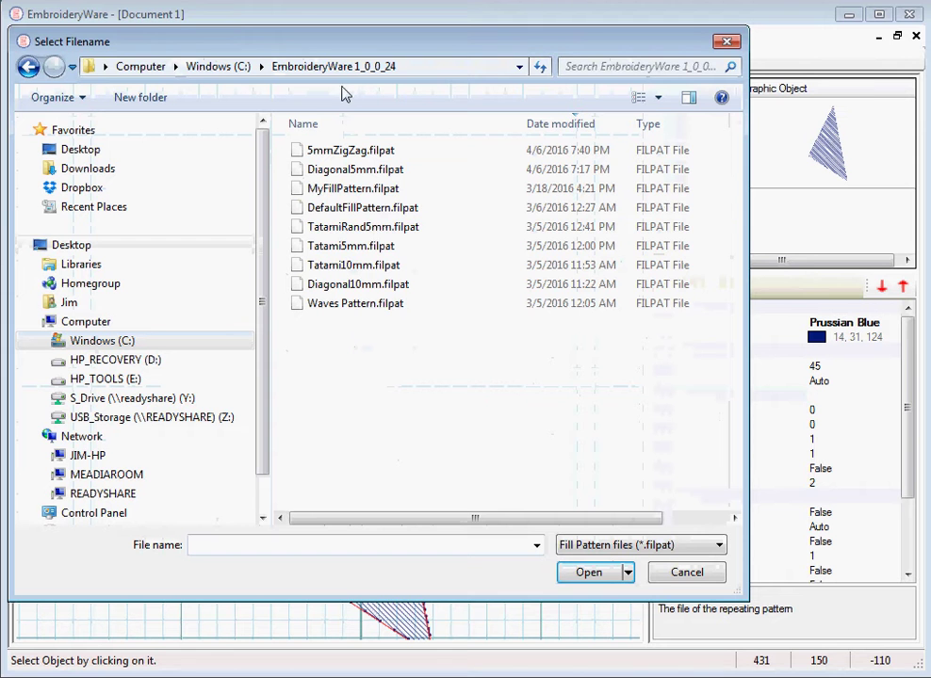
{"action": "double_click", "coordinate": [305, 209]}
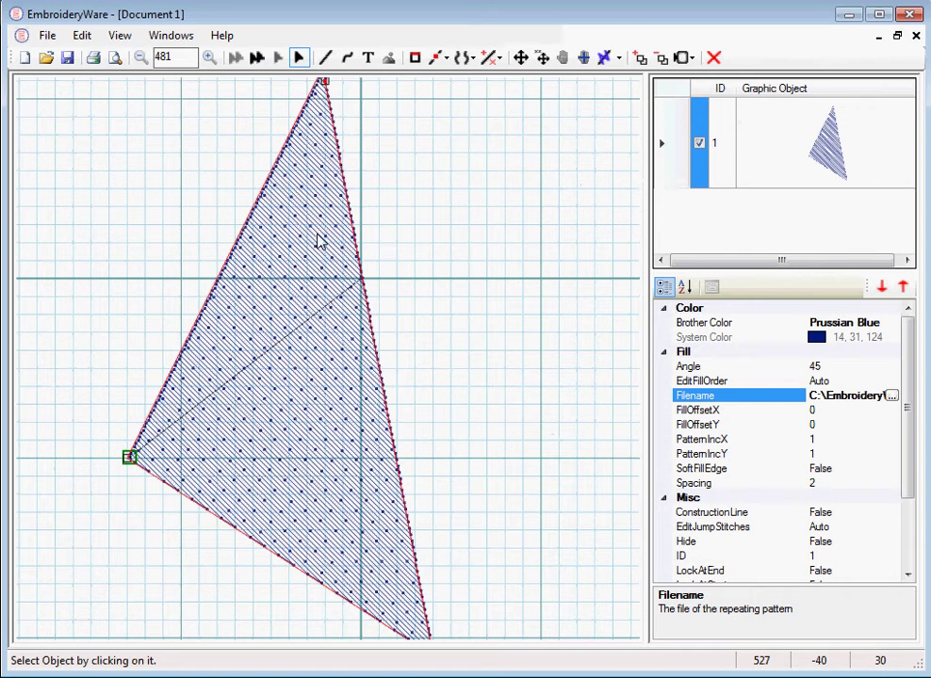
Change the fill angle from 45 to 0, then to 60.
{"action": "left_click", "coordinate": [813, 365]}
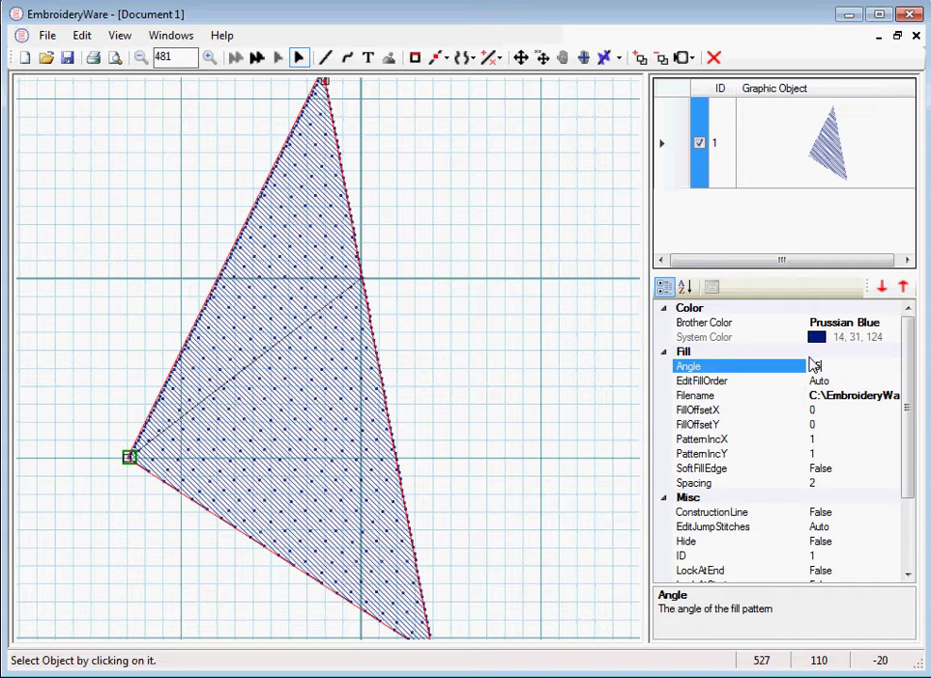
{"action": "double_click", "coordinate": [824, 366]}
{"action": "type", "text": "0"}
{"action": "key", "text": "Return"}
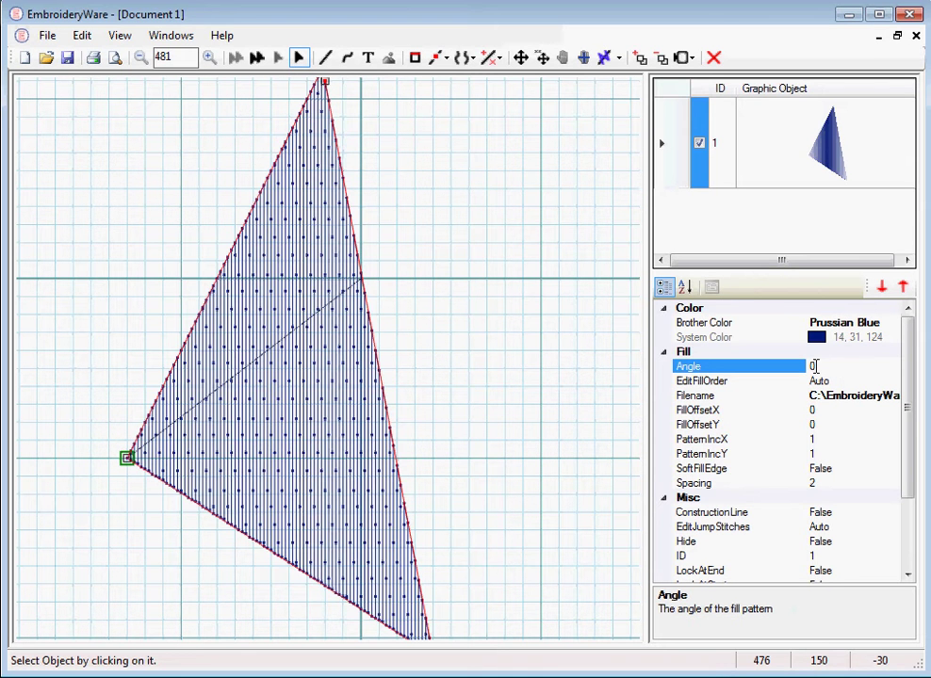
{"action": "double_click", "coordinate": [814, 366]}
{"action": "type", "text": "60"}
{"action": "key", "text": "Return"}
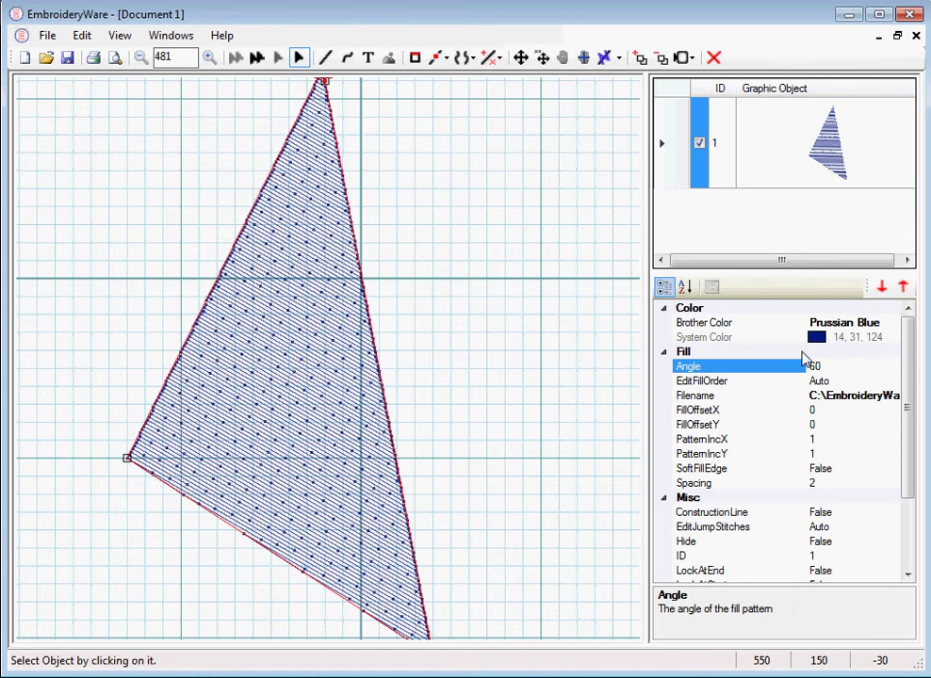
Delete the fill pattern file path so the Filename is empty.
{"action": "left_click", "coordinate": [810, 397]}
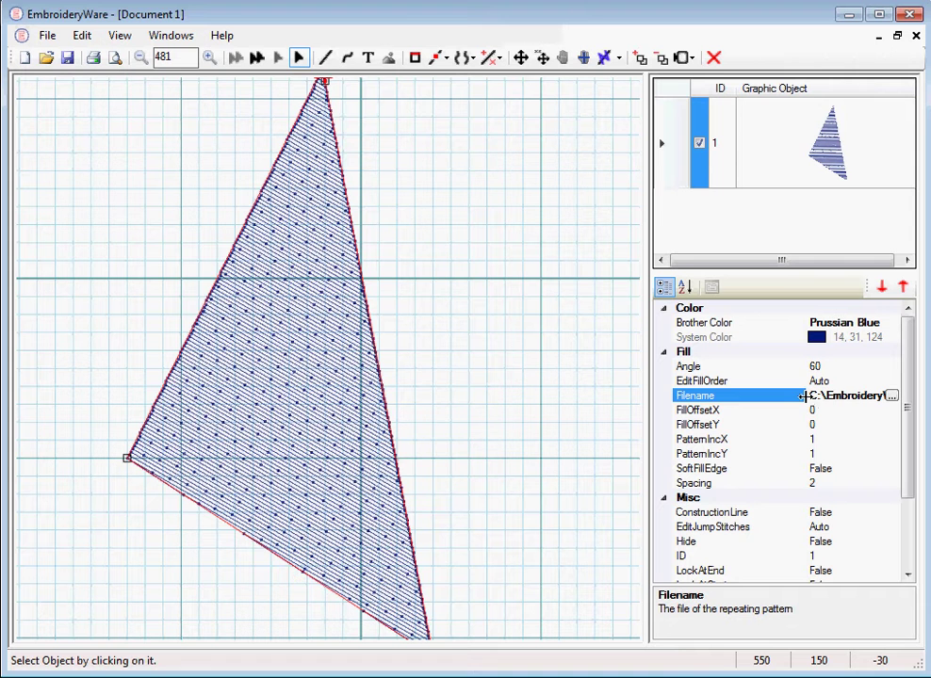
{"action": "left_click_drag", "start_coordinate": [810, 396], "coordinate": [890, 399]}
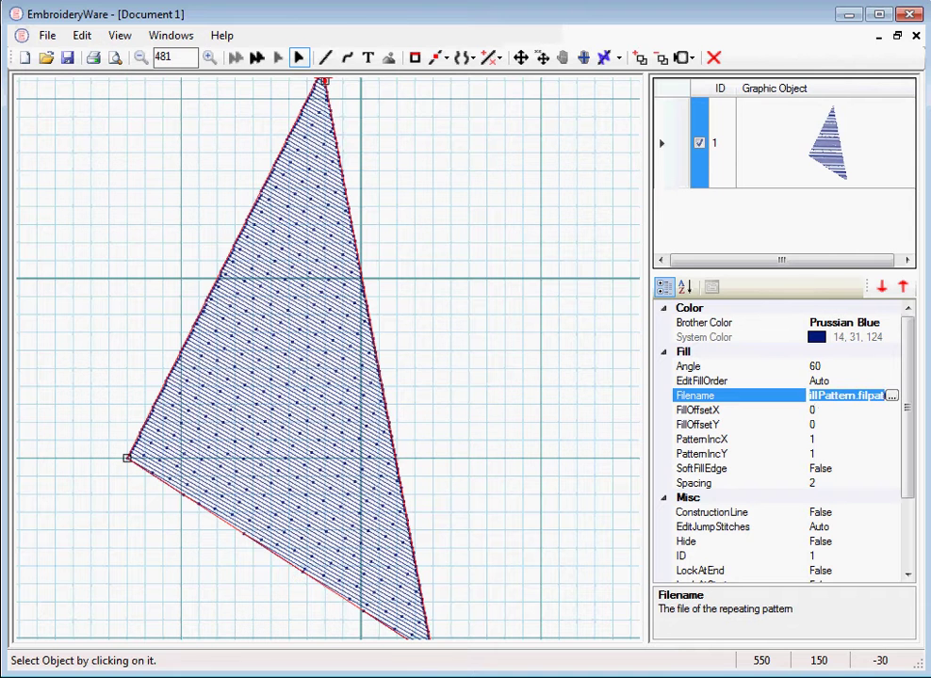
{"action": "key", "text": "Delete"}
{"action": "left_click", "coordinate": [845, 425]}
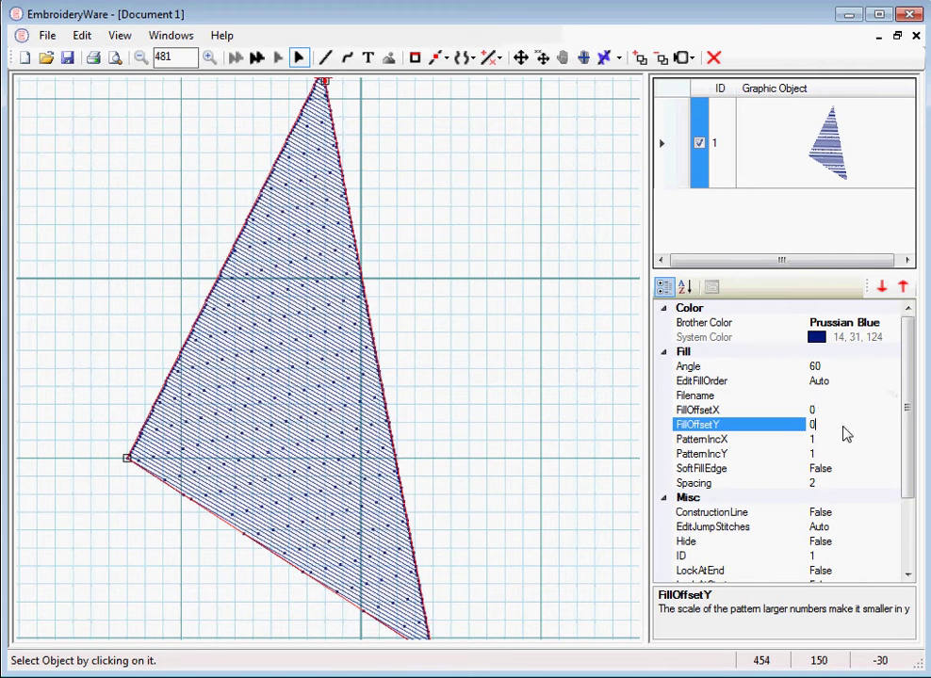
{"action": "left_click", "coordinate": [841, 397]}
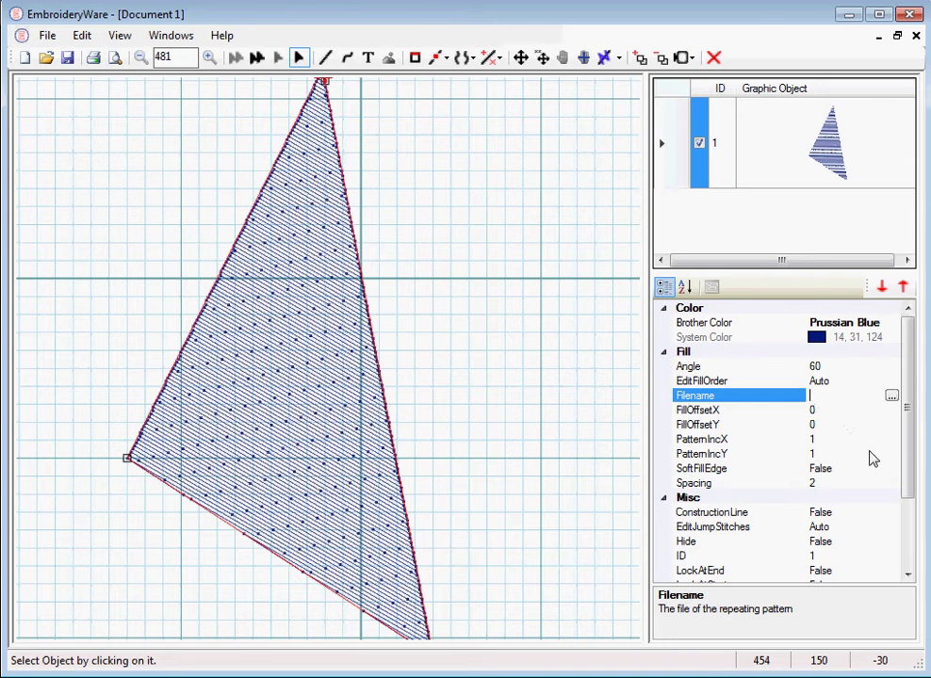
Shorten the stitch length from 60 to 40.
{"action": "left_click_drag", "start_coordinate": [905, 446], "coordinate": [916, 596]}
{"action": "left_click", "coordinate": [825, 546]}
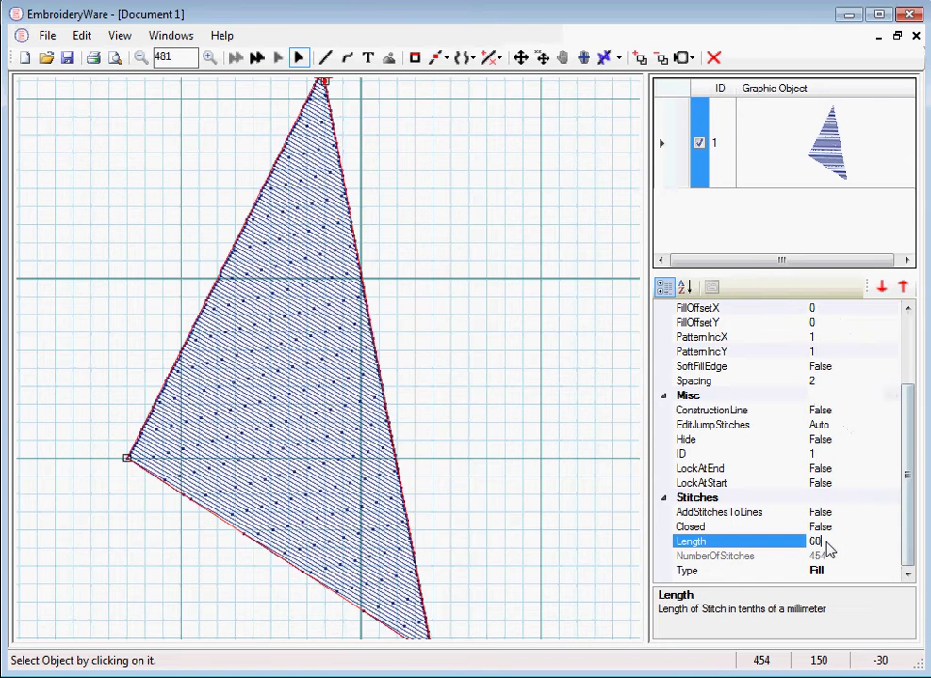
{"action": "key", "text": "BackSpace"}
{"action": "key", "text": "BackSpace"}
{"action": "type", "text": "40"}
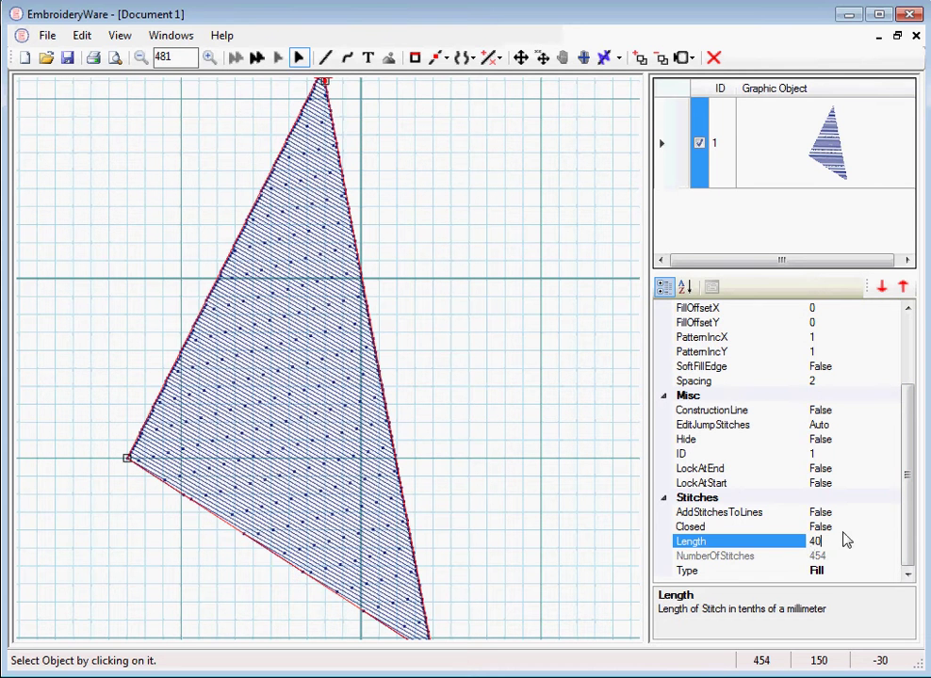
{"action": "key", "text": "Return"}
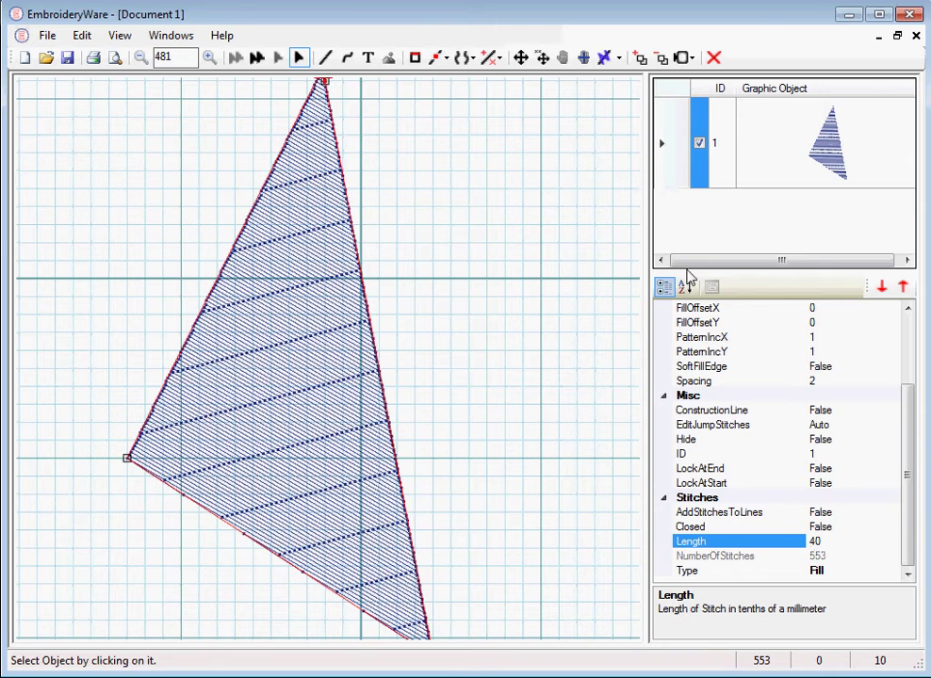
{"action": "left_click", "coordinate": [908, 333]}
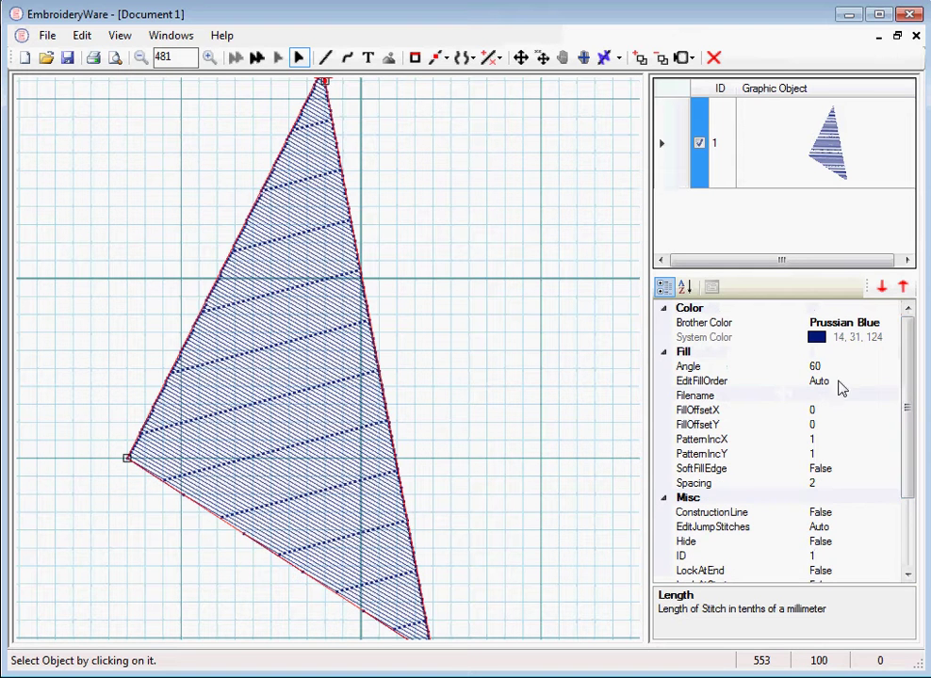
Check the fill-order editor, then reassign DefaultFillPattern.filpat as the fill pattern file.
{"action": "left_click", "coordinate": [848, 382]}
{"action": "left_click", "coordinate": [891, 380]}
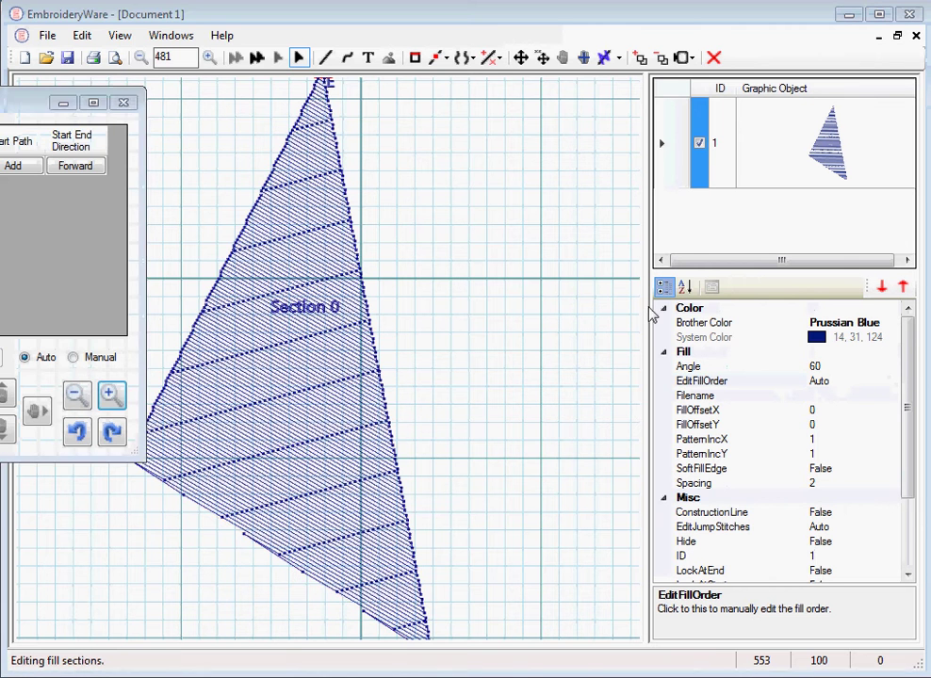
{"action": "left_click", "coordinate": [423, 242]}
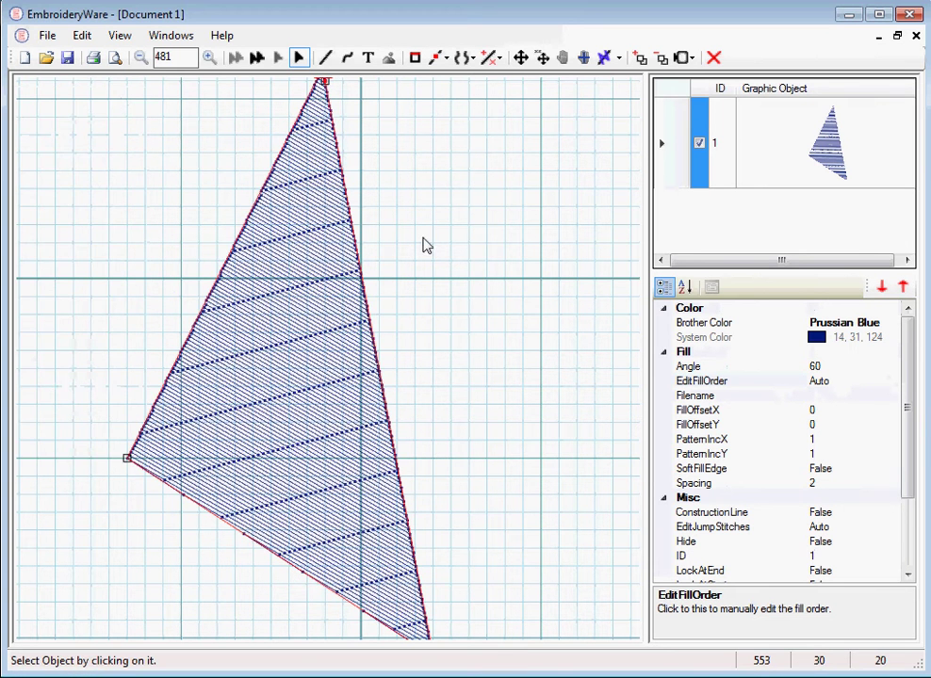
{"action": "left_click", "coordinate": [890, 396]}
{"action": "left_click", "coordinate": [891, 396]}
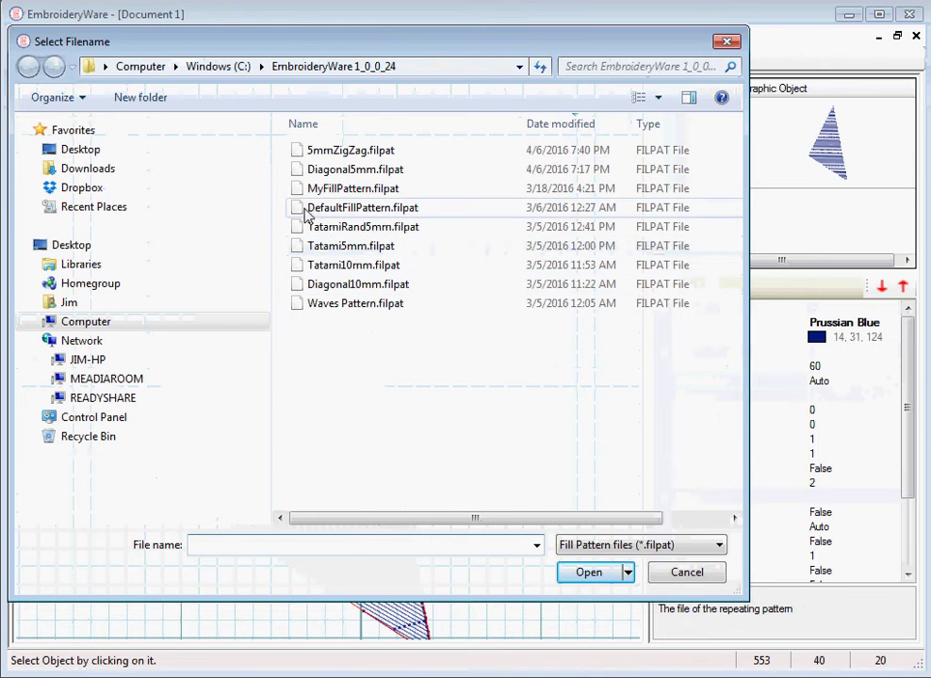
{"action": "double_click", "coordinate": [307, 207]}
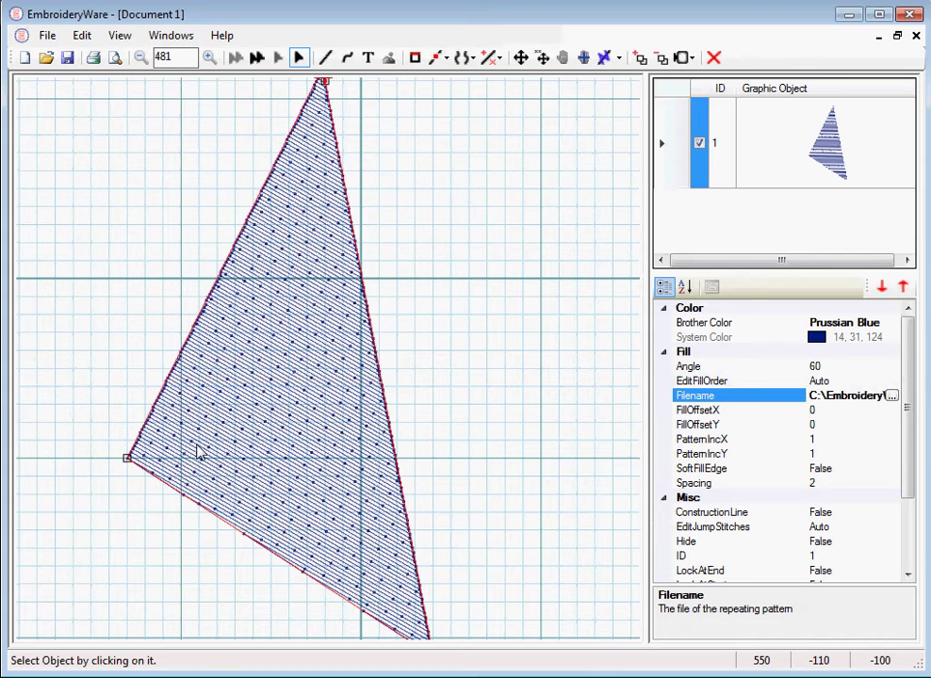
Change the fill angle from 60 to 80, then to 100.
{"action": "left_click", "coordinate": [857, 369]}
{"action": "left_click_drag", "start_coordinate": [821, 367], "coordinate": [781, 378]}
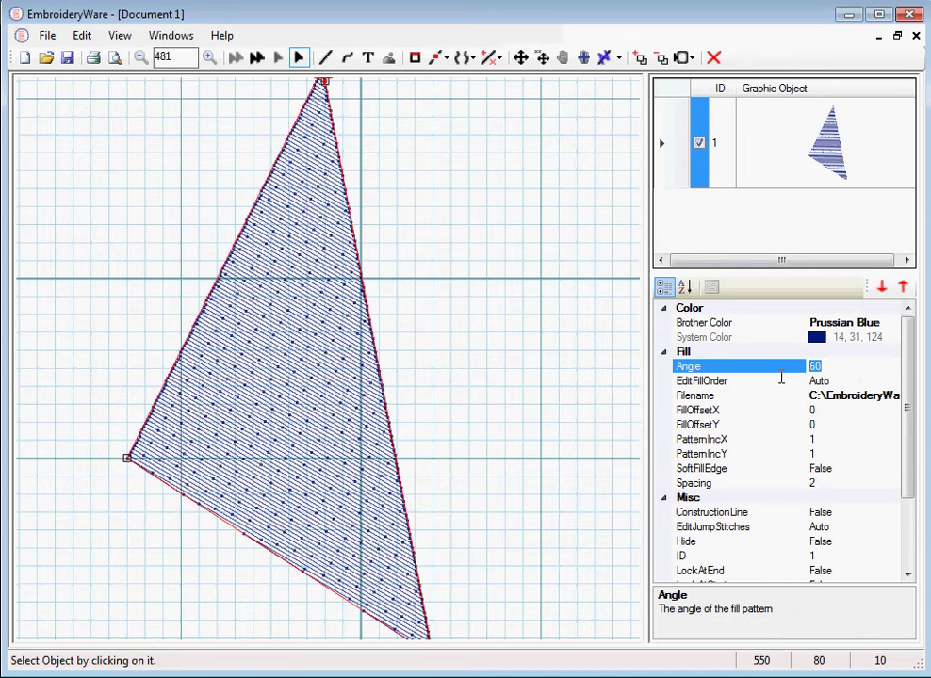
{"action": "type", "text": "80"}
{"action": "key", "text": "Return"}
{"action": "left_click", "coordinate": [839, 366]}
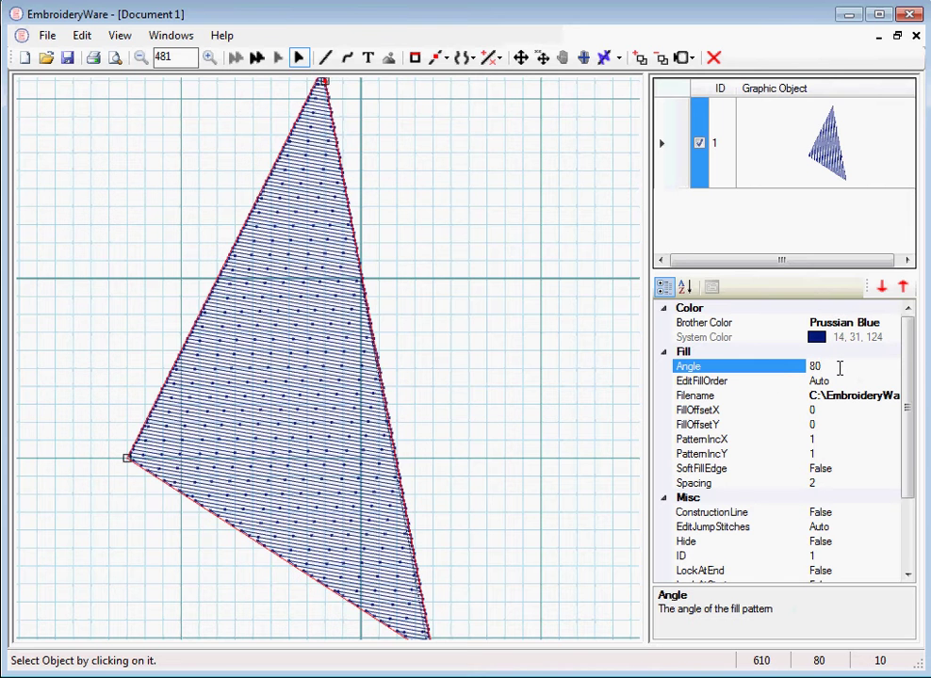
{"action": "left_click_drag", "start_coordinate": [840, 368], "coordinate": [796, 371]}
{"action": "type", "text": "100"}
{"action": "key", "text": "Return"}
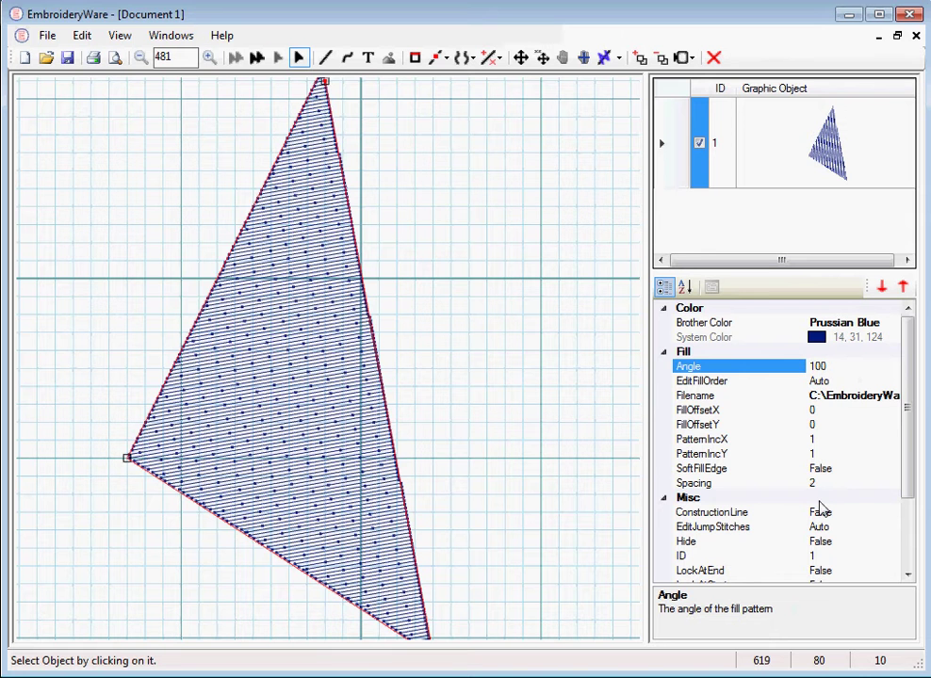
Increase the fill line spacing from 2 to 3.
{"action": "left_click", "coordinate": [833, 485]}
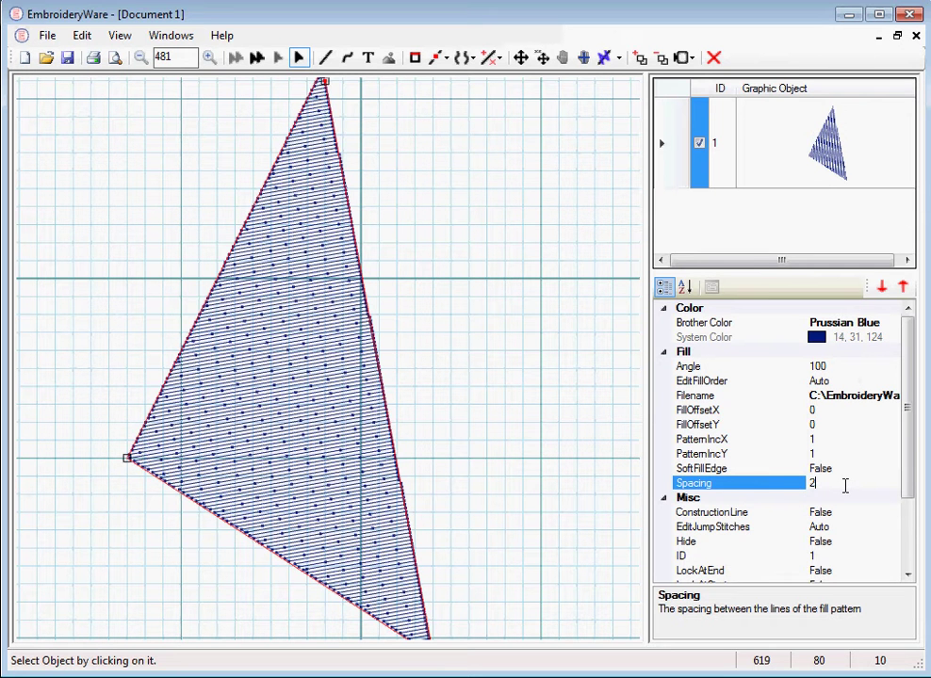
{"action": "key", "text": "BackSpace"}
{"action": "type", "text": "3"}
{"action": "key", "text": "Return"}
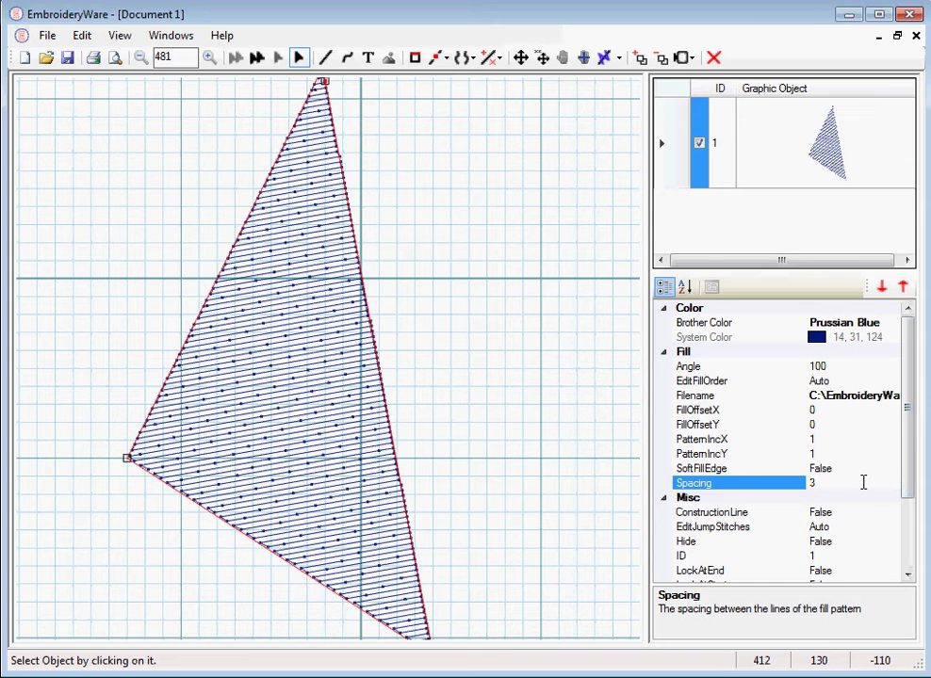
{"action": "left_click", "coordinate": [878, 468]}
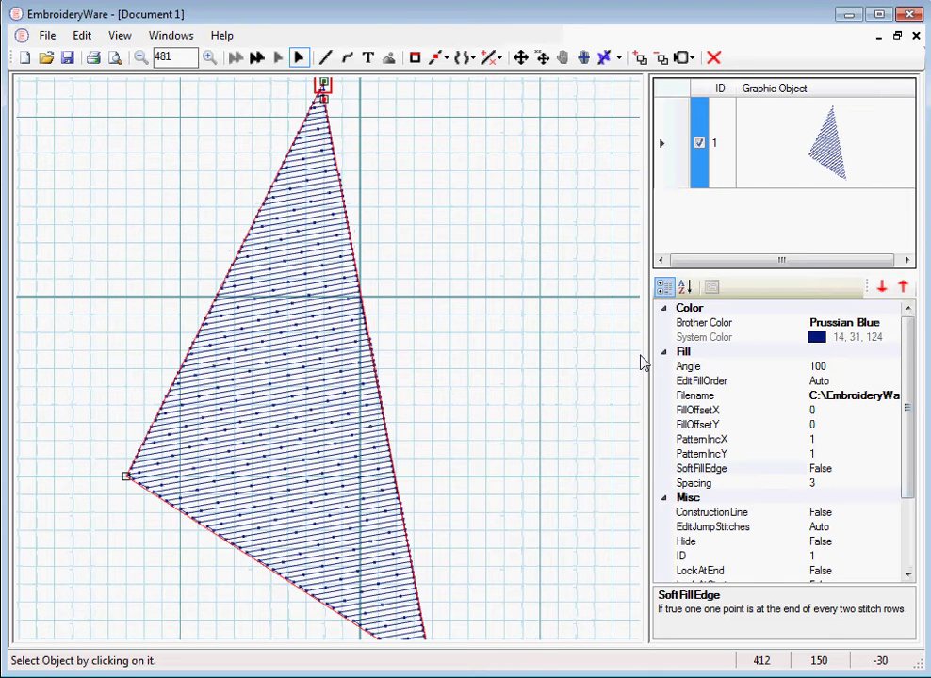
Set SoftFillEdge to True under the Fill properties.
{"action": "left_click", "coordinate": [868, 471]}
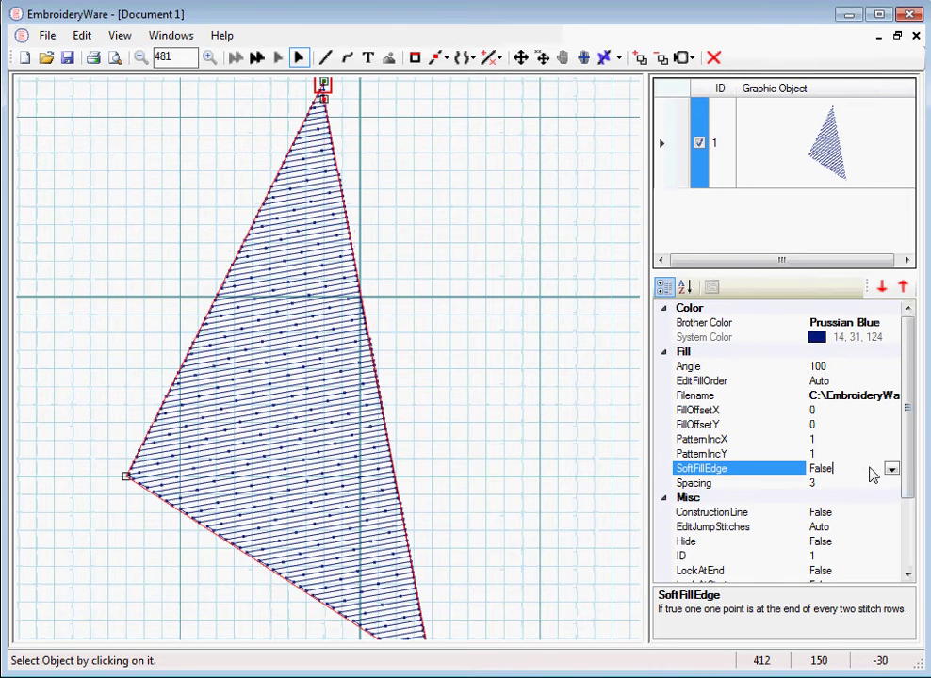
{"action": "left_click", "coordinate": [891, 470]}
{"action": "left_click", "coordinate": [830, 494]}
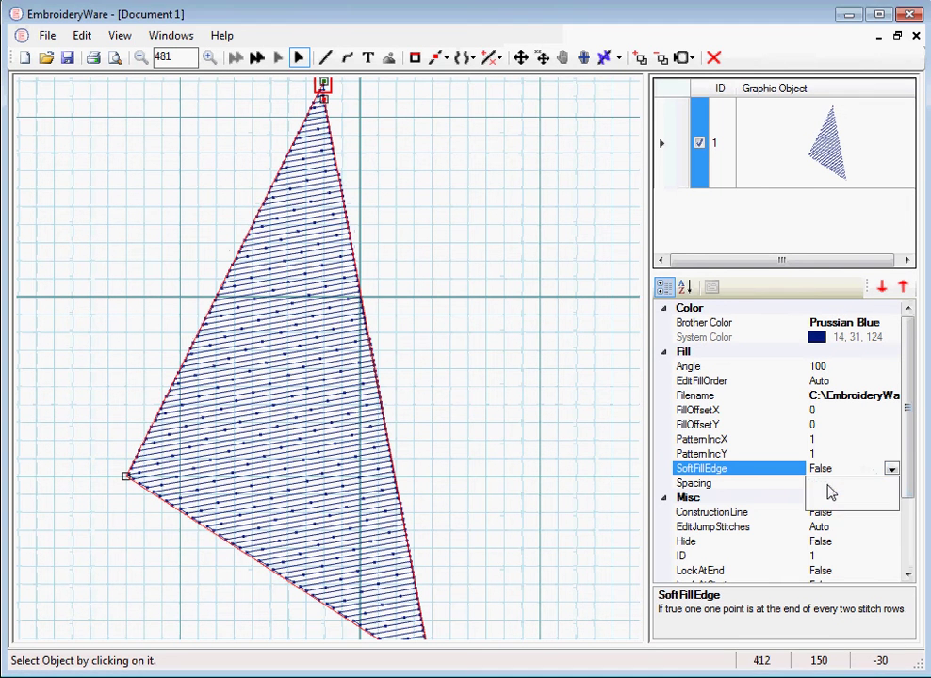
{"action": "left_click", "coordinate": [830, 485]}
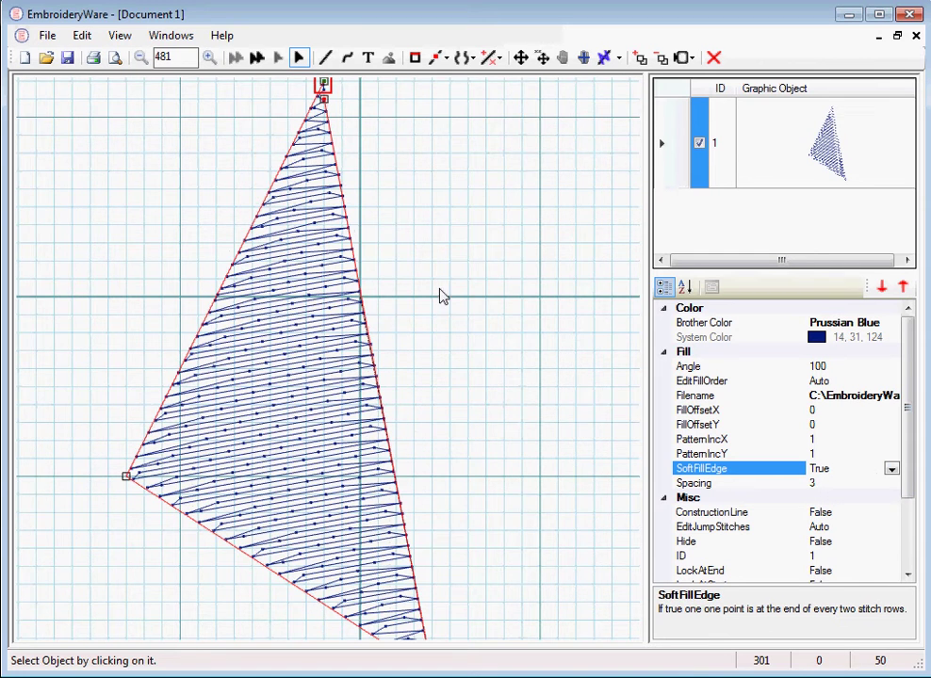
{"action": "scroll", "coordinate": [443, 295], "scroll_direction": "down", "scroll_amount": 2}
{"action": "scroll", "coordinate": [447, 225], "scroll_direction": "up", "scroll_amount": 2}
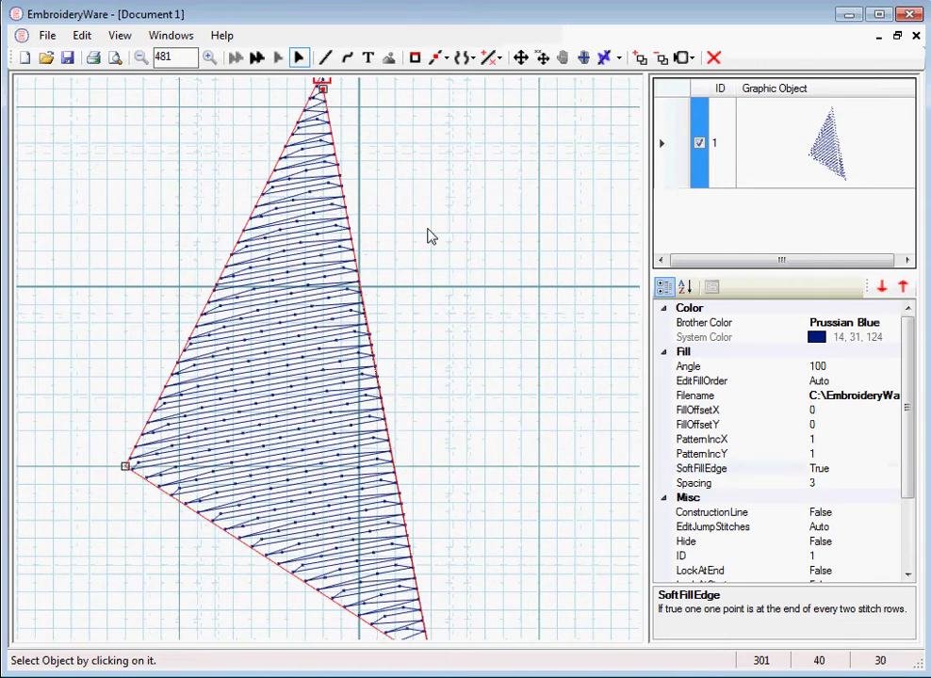
{"action": "scroll", "coordinate": [426, 235], "scroll_direction": "down", "scroll_amount": 1}
{"action": "scroll", "coordinate": [424, 217], "scroll_direction": "down", "scroll_amount": 1}
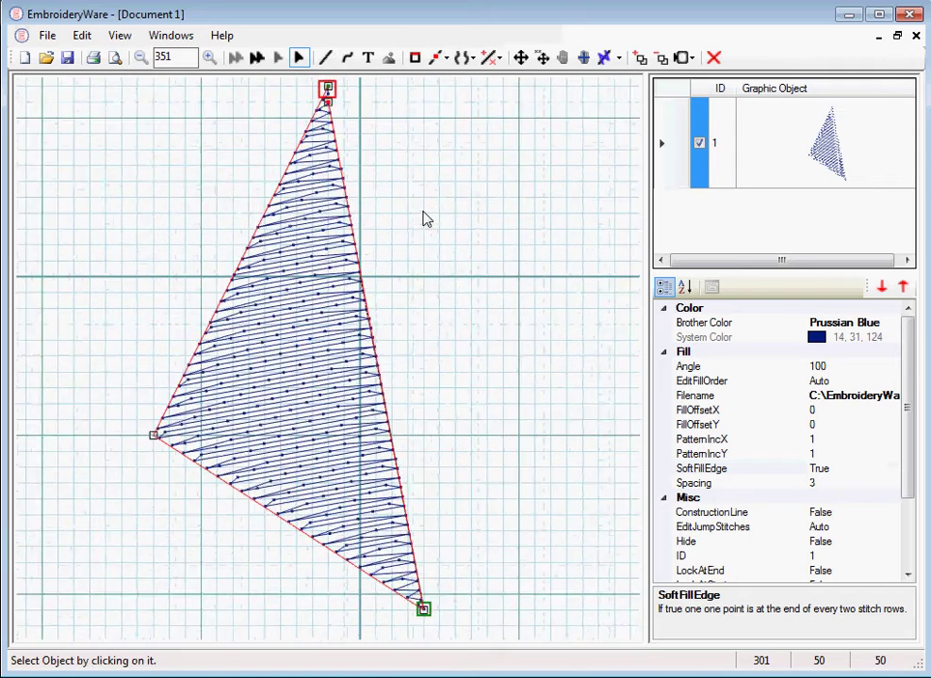
{"action": "scroll", "coordinate": [332, 151], "scroll_direction": "up", "scroll_amount": 1}
{"action": "scroll", "coordinate": [489, 362], "scroll_direction": "up", "scroll_amount": 1}
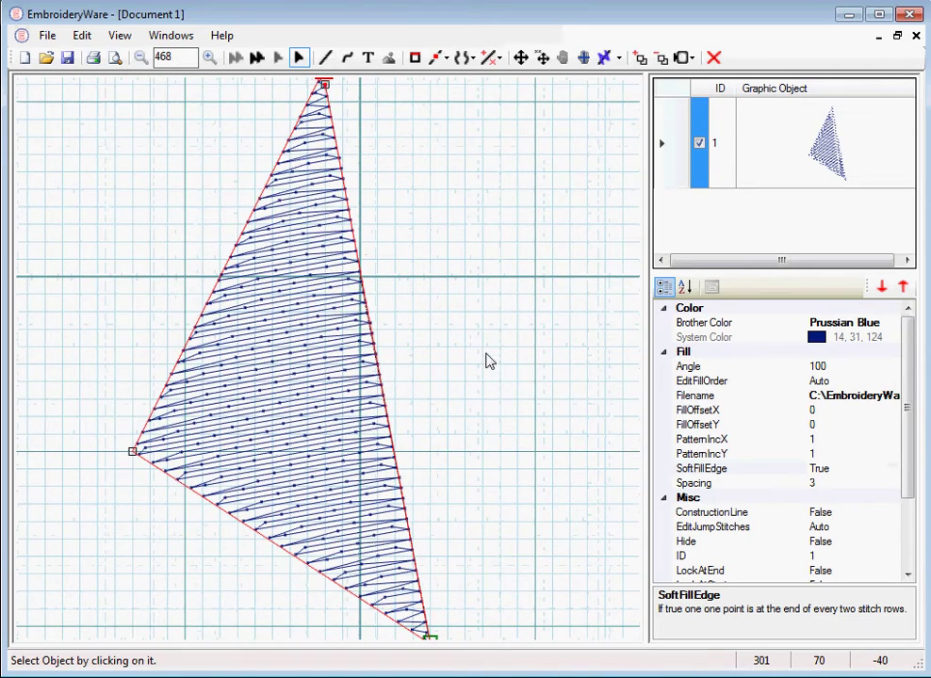
{"action": "scroll", "coordinate": [479, 315], "scroll_direction": "down", "scroll_amount": 1}
{"action": "scroll", "coordinate": [477, 337], "scroll_direction": "up", "scroll_amount": 1}
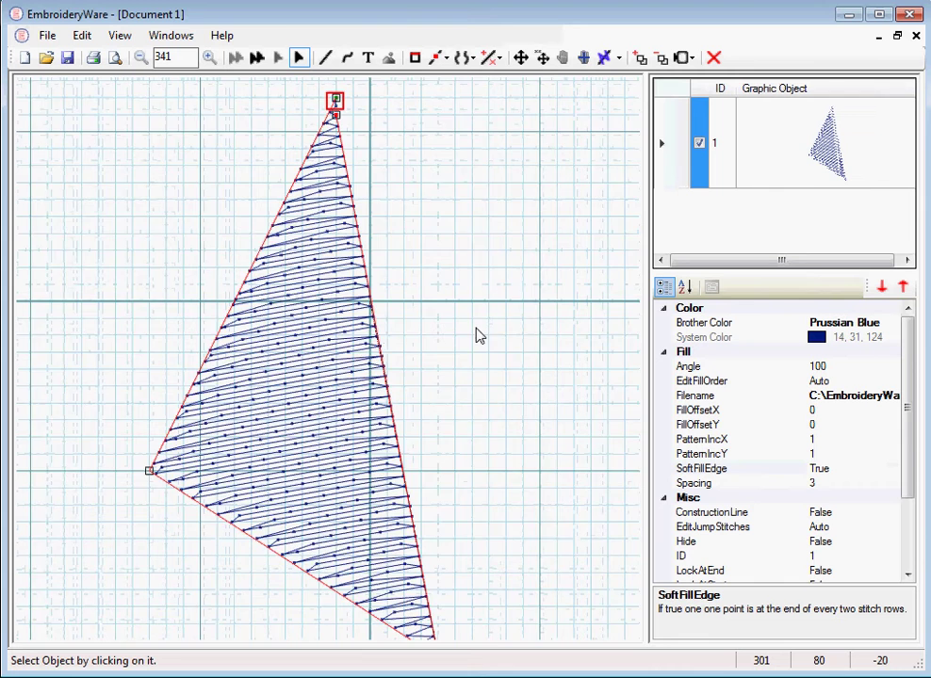
{"action": "scroll", "coordinate": [480, 320], "scroll_direction": "up", "scroll_amount": 1}
{"action": "scroll", "coordinate": [369, 186], "scroll_direction": "down", "scroll_amount": 1}
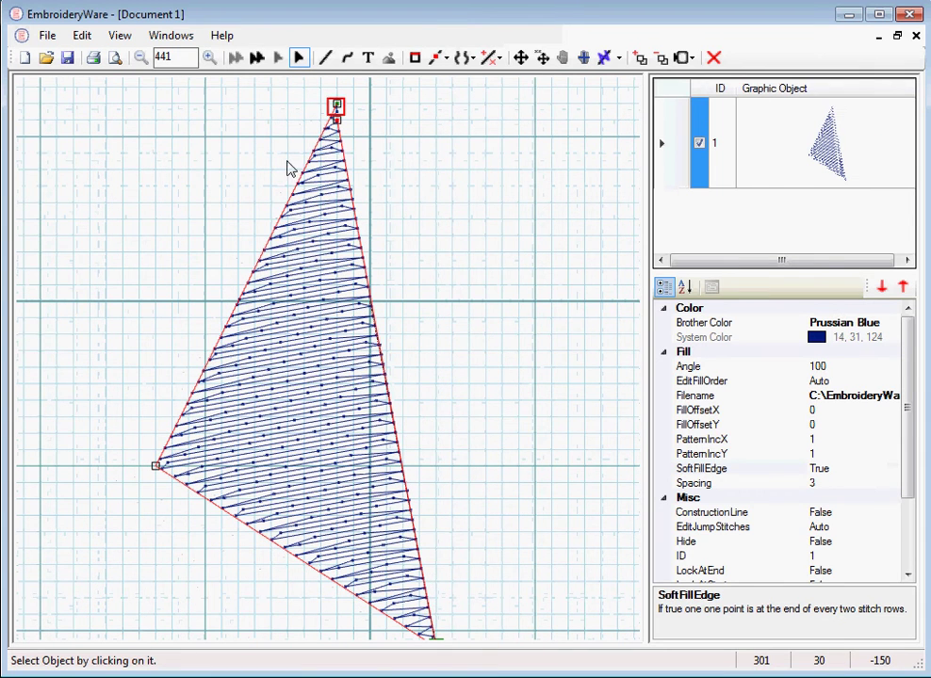
{"action": "scroll", "coordinate": [511, 348], "scroll_direction": "up", "scroll_amount": 2}
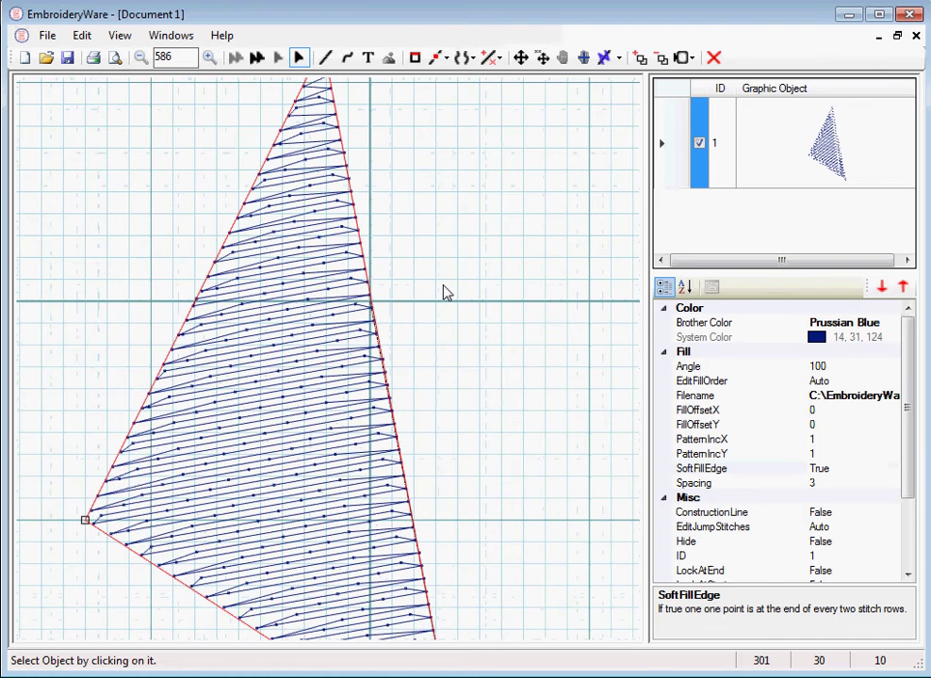
{"action": "scroll", "coordinate": [333, 234], "scroll_direction": "down", "scroll_amount": 2}
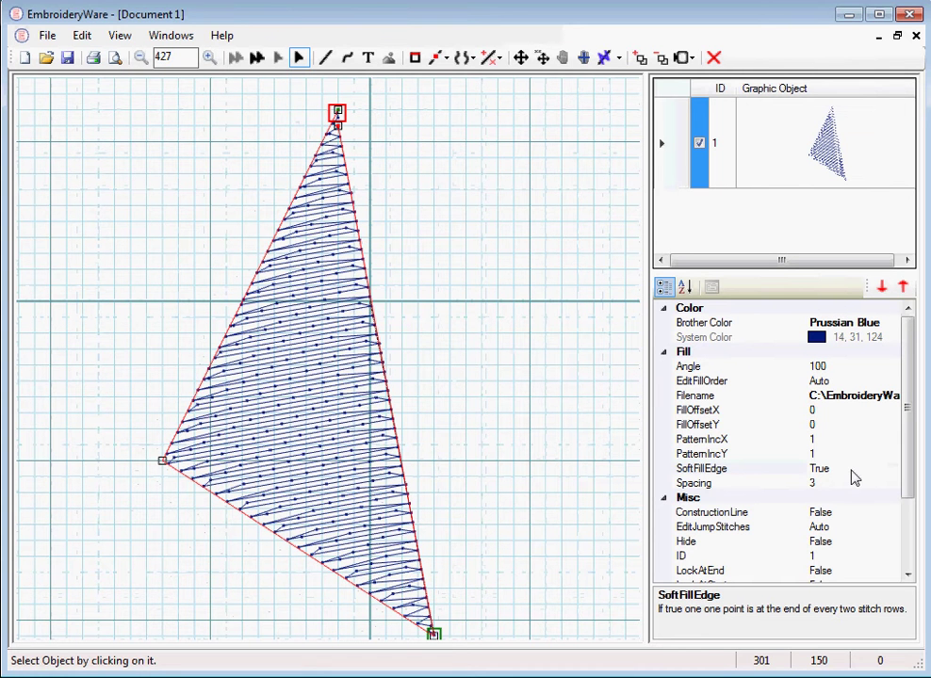
{"action": "scroll", "coordinate": [608, 415], "scroll_direction": "up", "scroll_amount": 2}
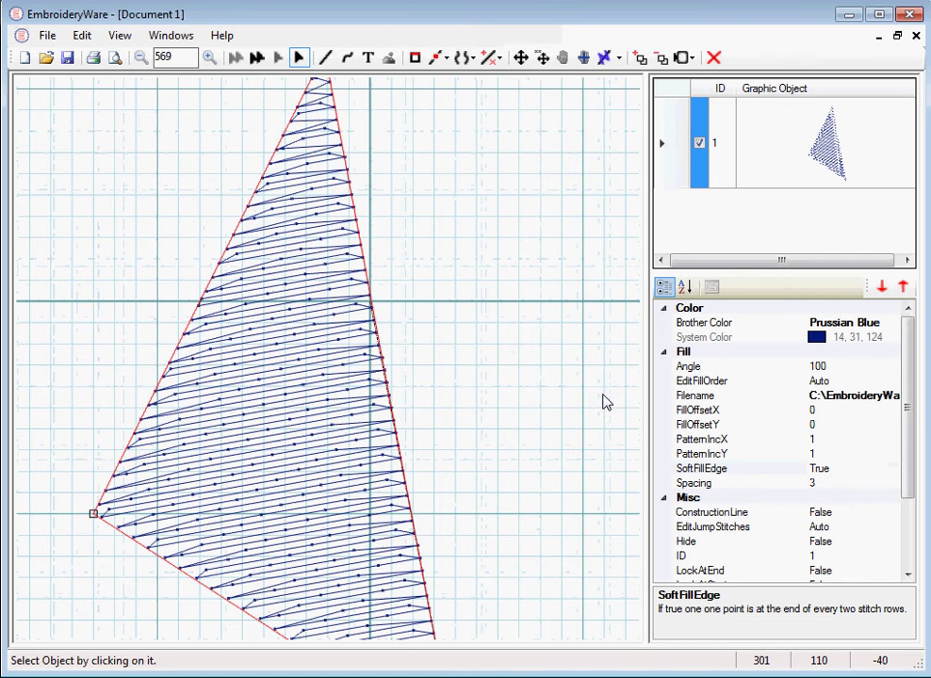
Set SoftFillEdge to False so the fill rows reach both triangle edges again (412 stitches).
{"action": "left_click", "coordinate": [843, 470]}
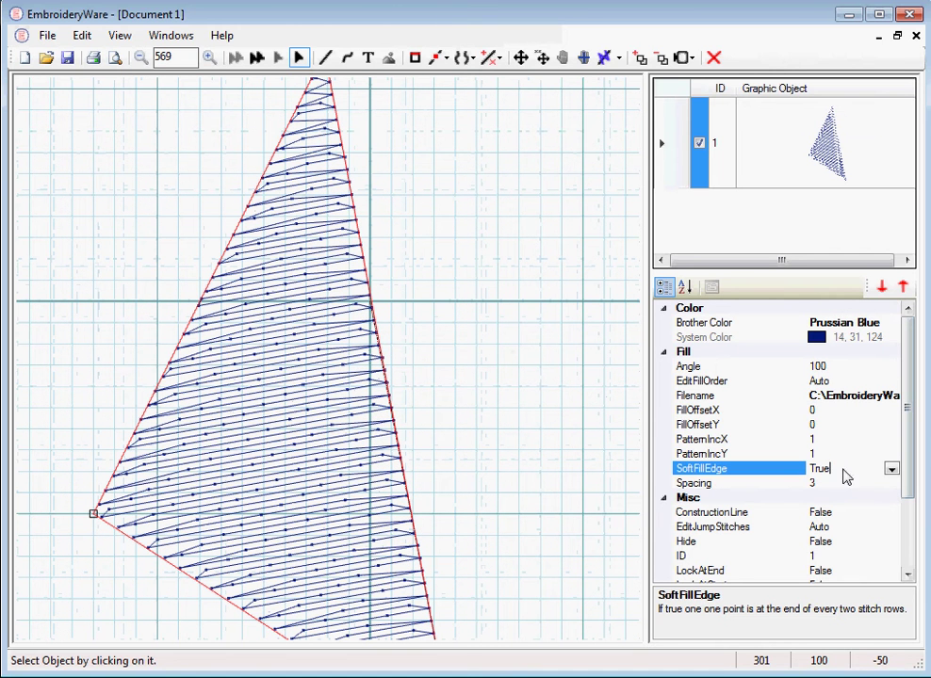
{"action": "left_click", "coordinate": [892, 469]}
{"action": "left_click", "coordinate": [820, 498]}
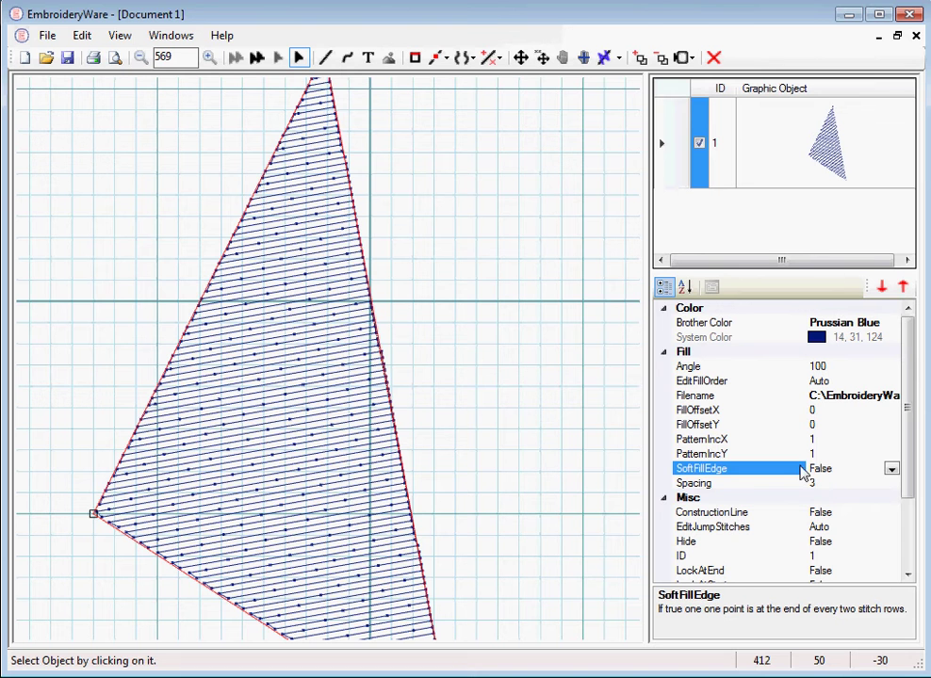
{"action": "left_click", "coordinate": [826, 413]}
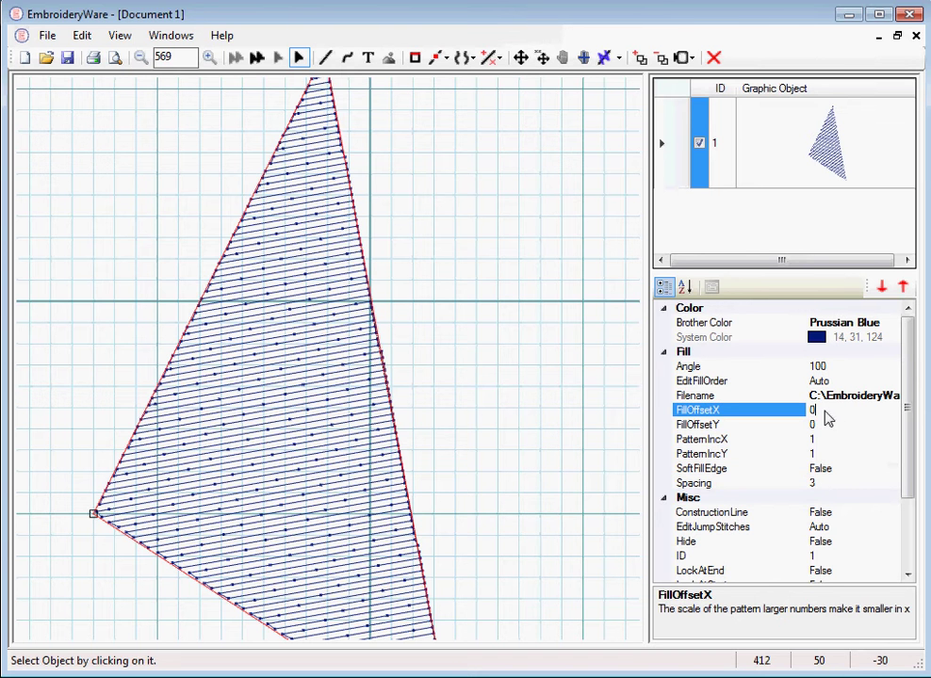
{"action": "left_click_drag", "start_coordinate": [910, 362], "coordinate": [910, 322]}
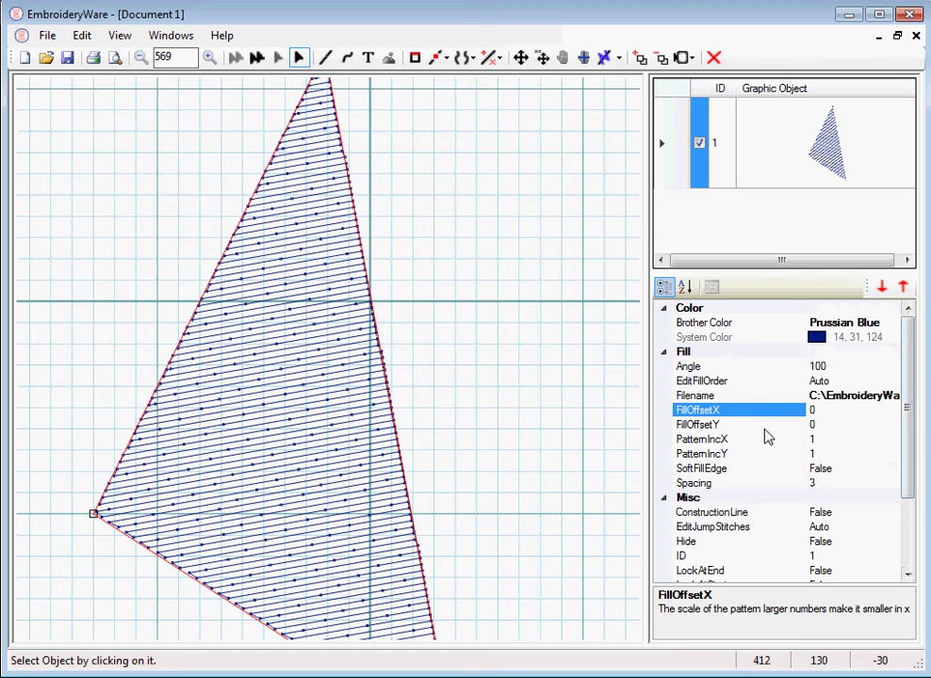
{"action": "scroll", "coordinate": [908, 377], "scroll_direction": "down", "scroll_amount": 2}
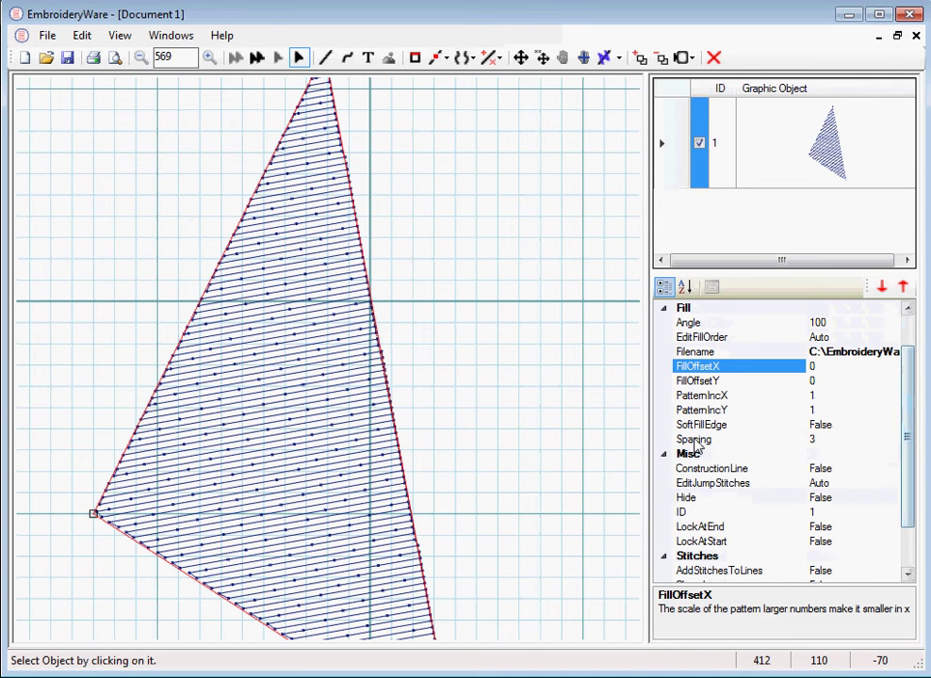
{"action": "left_click", "coordinate": [823, 398]}
{"action": "double_click", "coordinate": [812, 396]}
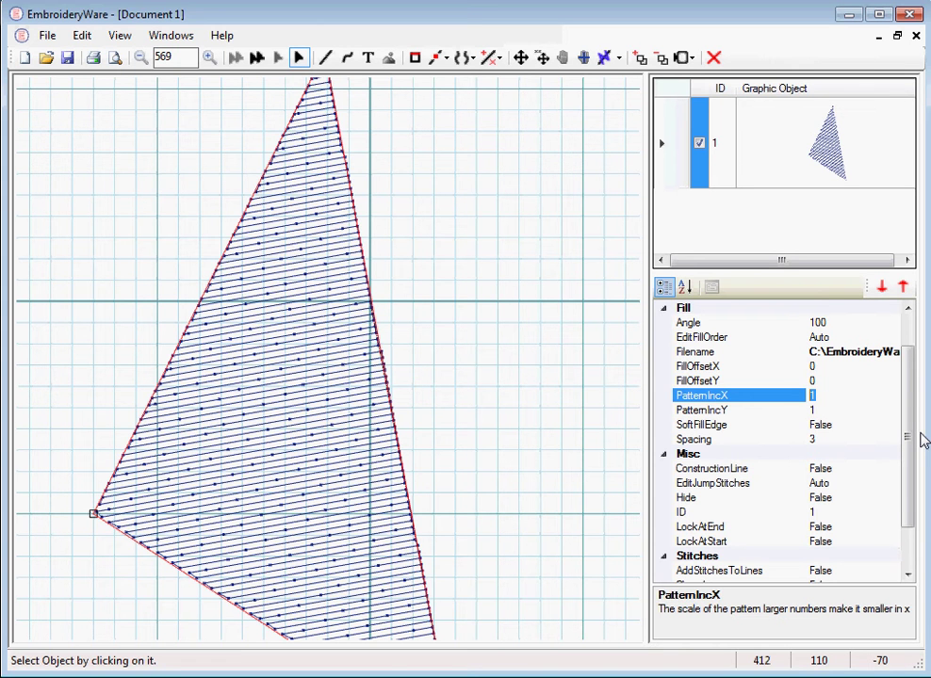
{"action": "type", "text": "2"}
{"action": "key", "text": "Return"}
{"action": "left_click", "coordinate": [833, 395]}
{"action": "type", "text": "3"}
{"action": "key", "text": "Return"}
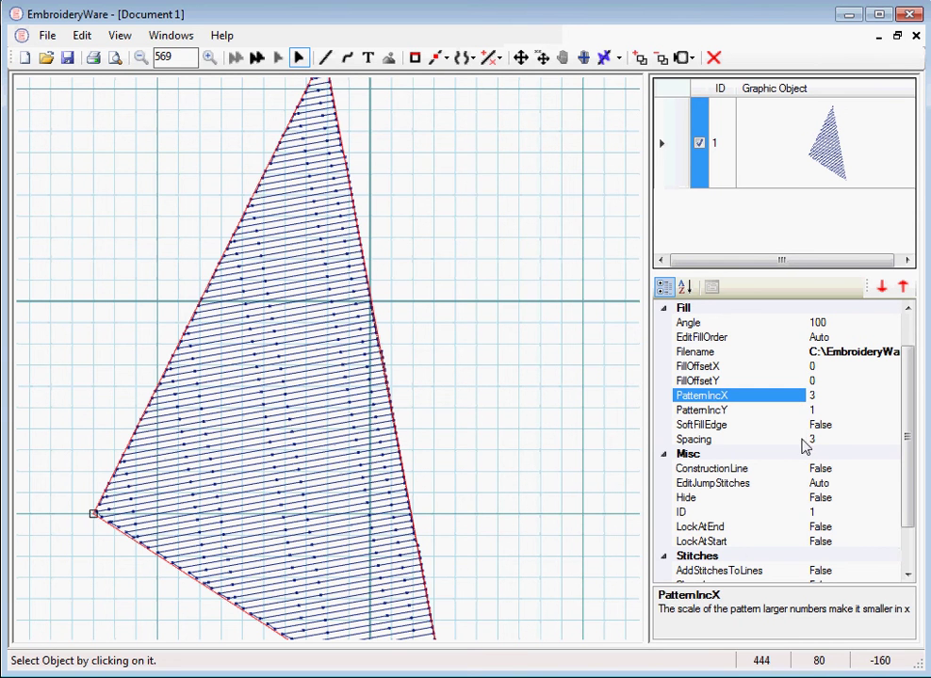
{"action": "left_click", "coordinate": [825, 396]}
{"action": "left_click_drag", "start_coordinate": [909, 407], "coordinate": [916, 426]}
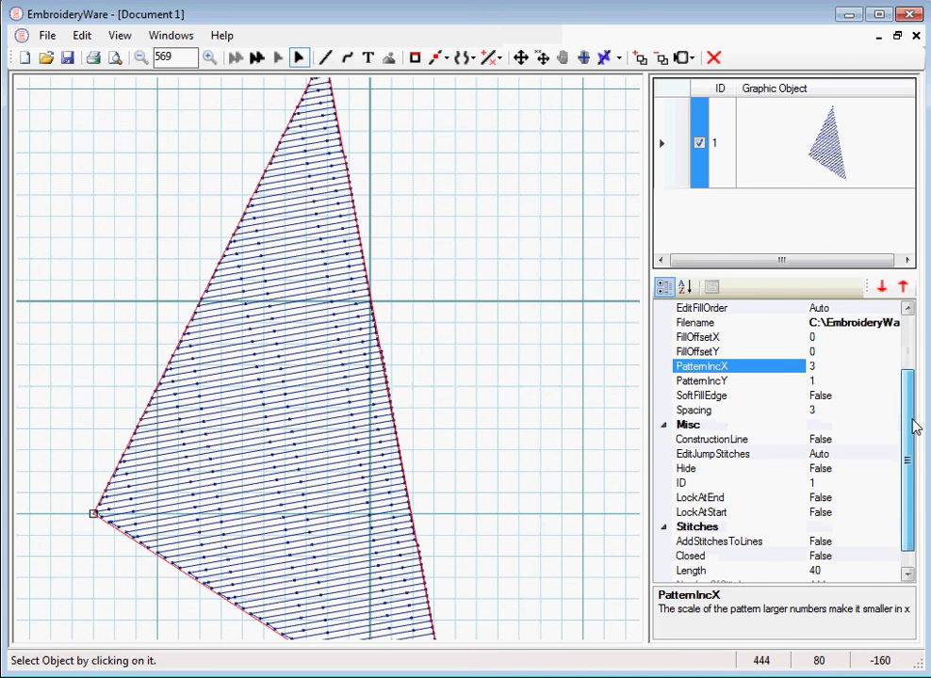
{"action": "left_click", "coordinate": [816, 366]}
{"action": "type", "text": "1"}
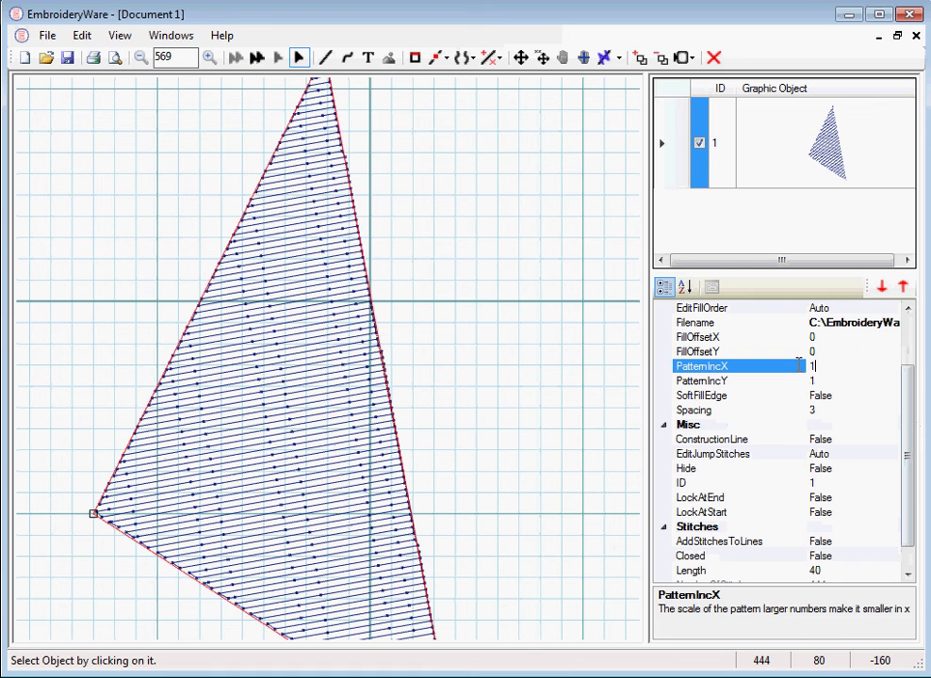
{"action": "key", "text": "Down"}
{"action": "key", "text": "Down"}
{"action": "key", "text": "Down"}
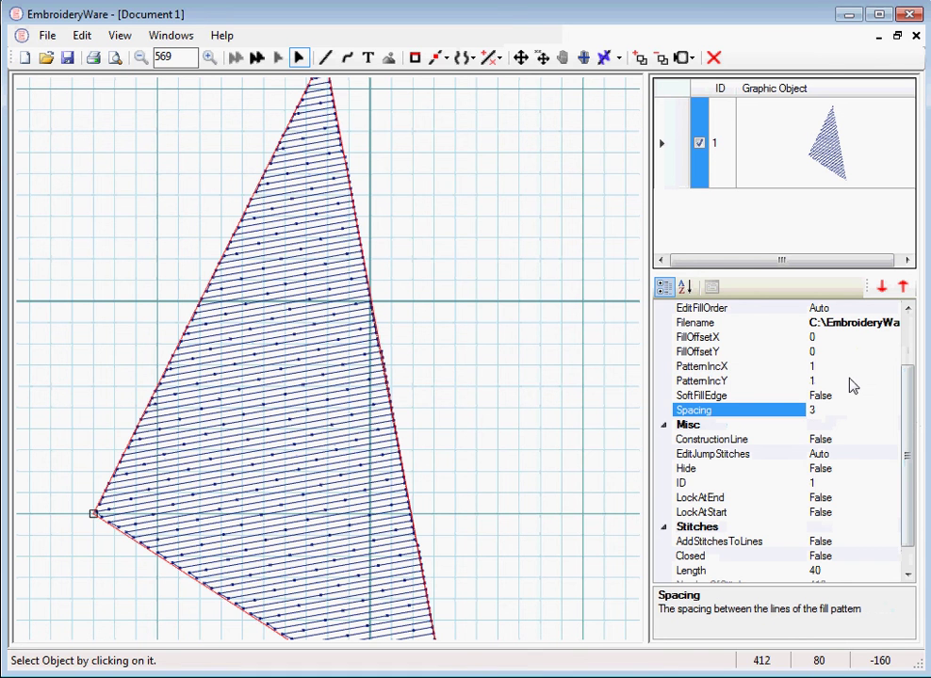
{"action": "scroll", "coordinate": [909, 320], "scroll_direction": "up", "scroll_amount": 3}
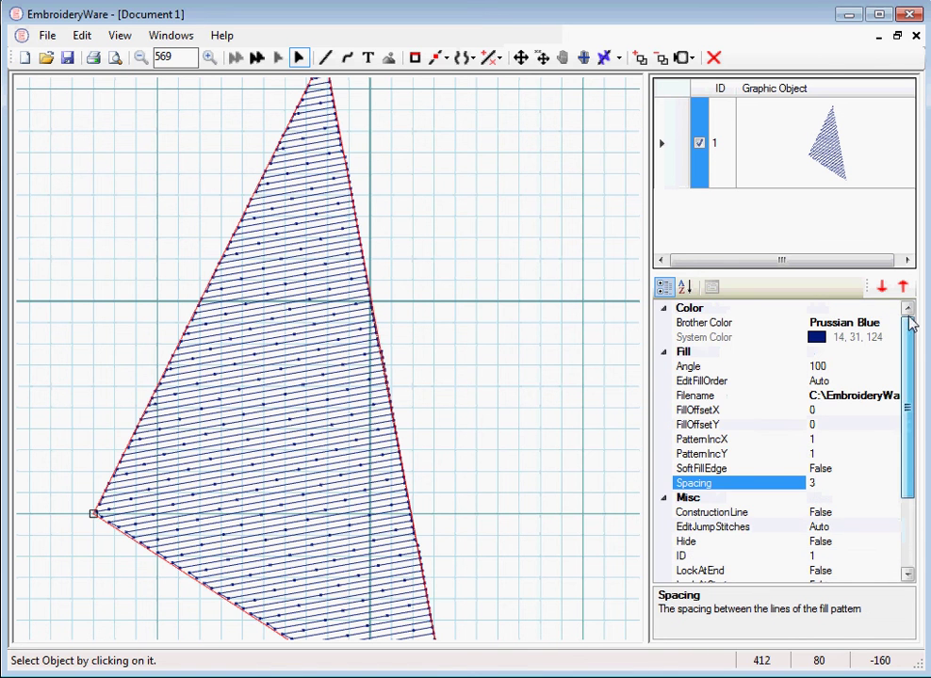
Replace the fill Angle value 100 with 40, turning the stitch rows diagonal (359 stitches).
{"action": "left_click", "coordinate": [827, 367]}
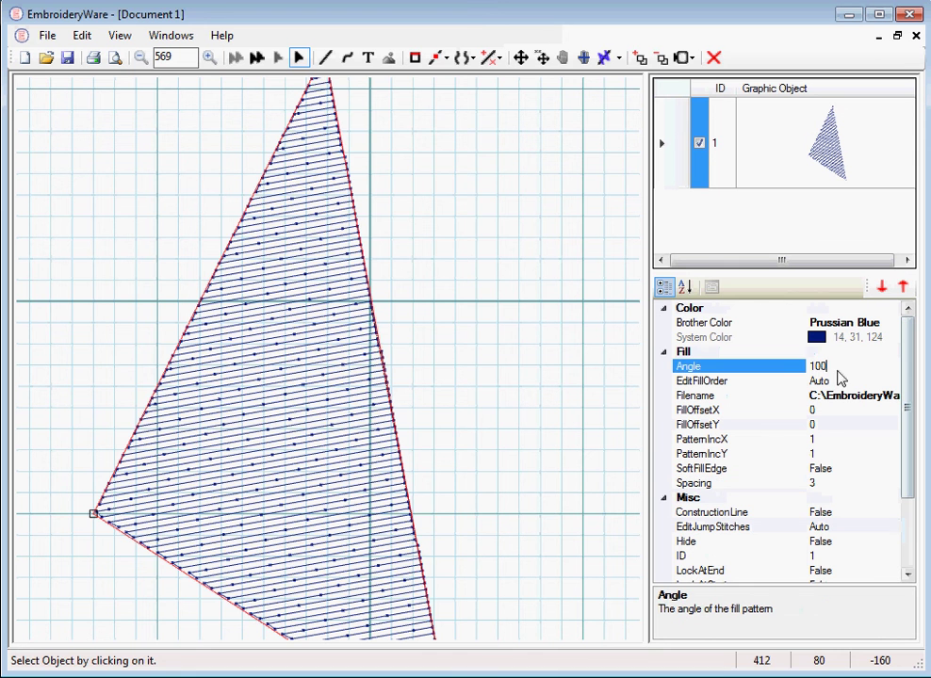
{"action": "double_click", "coordinate": [822, 366]}
{"action": "type", "text": "40"}
{"action": "key", "text": "Return"}
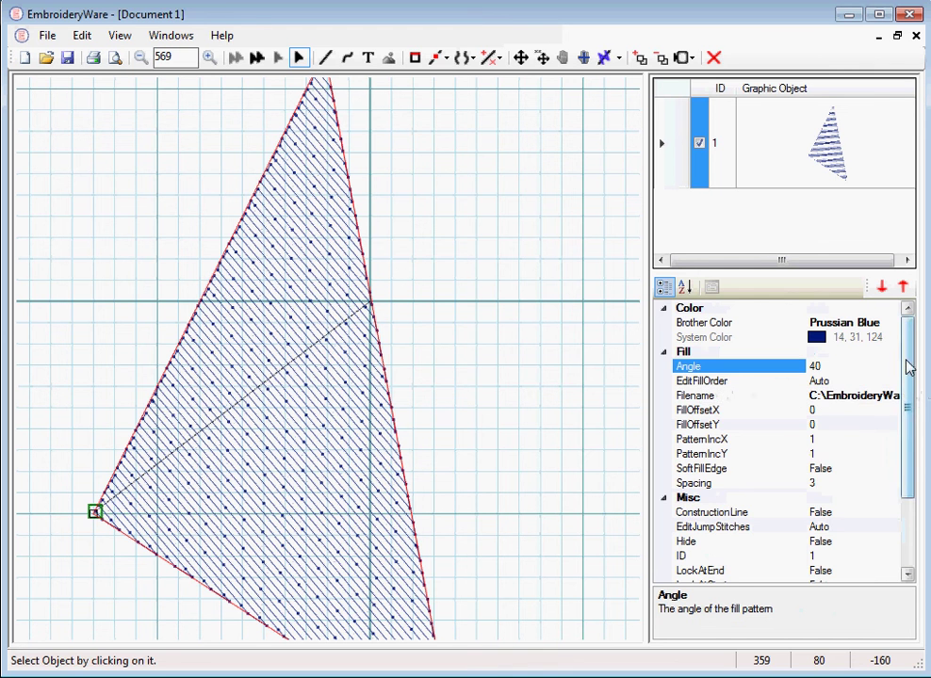
{"action": "left_click_drag", "start_coordinate": [908, 364], "coordinate": [908, 326]}
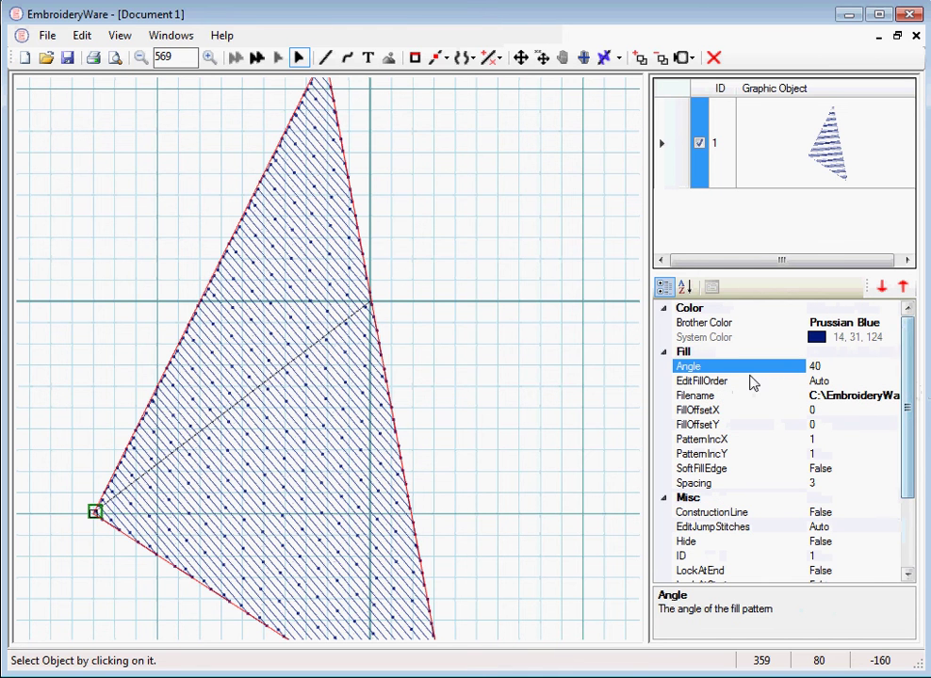